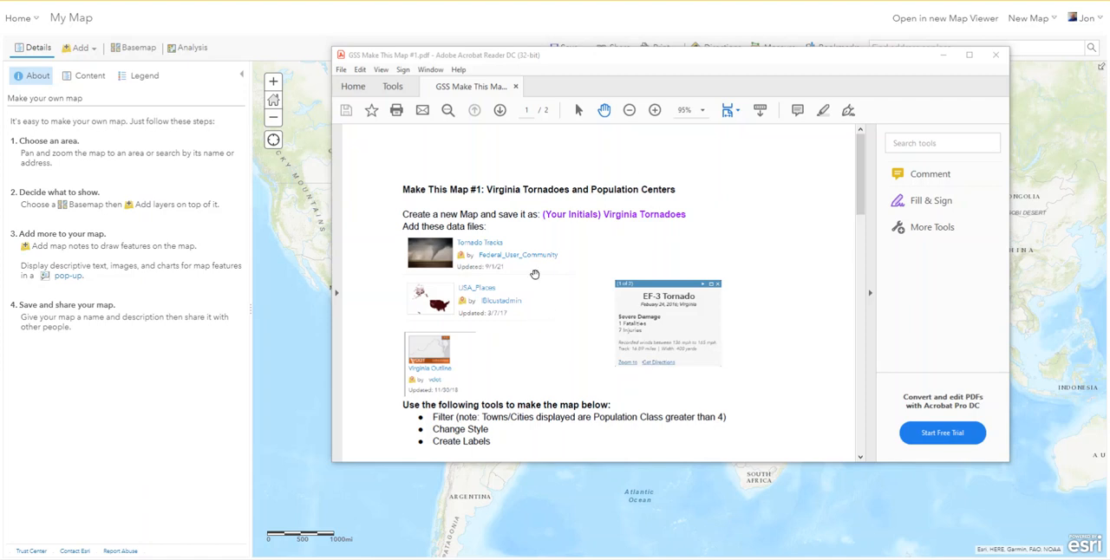
Read through the Make This Map #1 assignment PDF, covering its required layers, tools, example map and questions, then move it off the map.
{"action": "scroll", "coordinate": [533, 274], "scroll_direction": "down", "scroll_amount": 1}
{"action": "scroll", "coordinate": [523, 285], "scroll_direction": "down", "scroll_amount": 3}
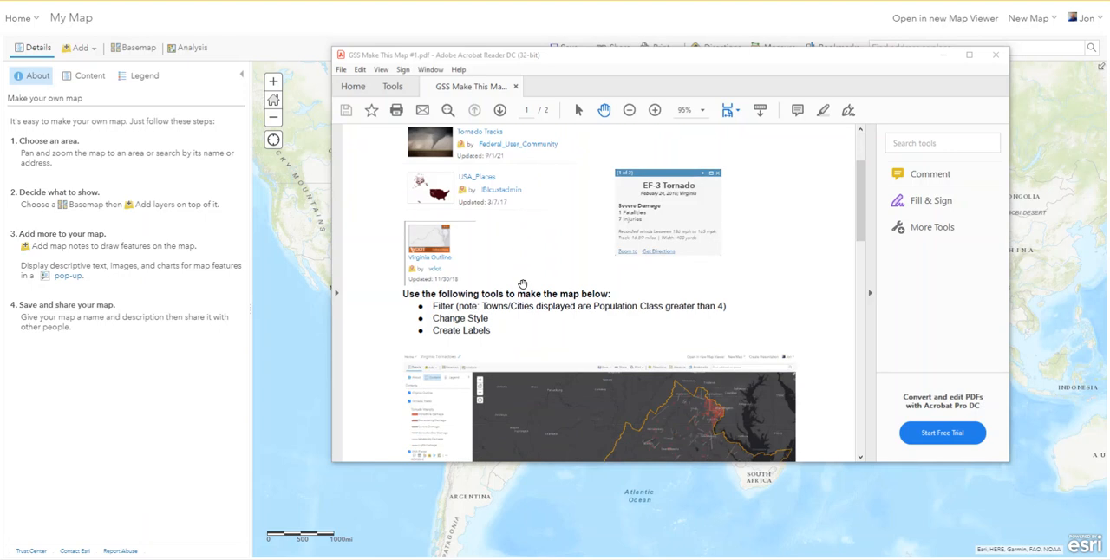
{"action": "scroll", "coordinate": [533, 265], "scroll_direction": "down", "scroll_amount": 2}
{"action": "scroll", "coordinate": [555, 253], "scroll_direction": "down", "scroll_amount": 2}
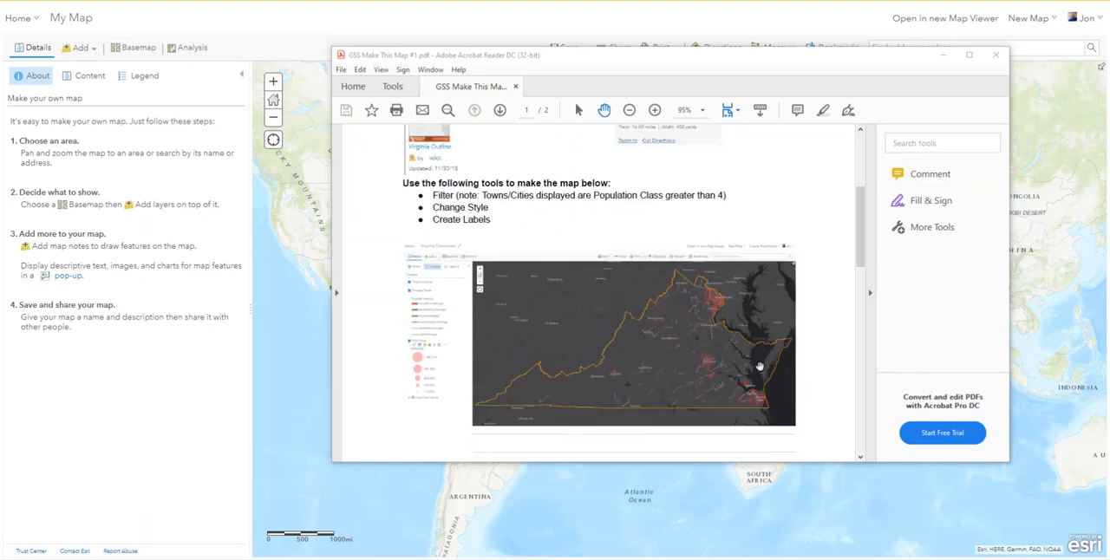
{"action": "scroll", "coordinate": [626, 309], "scroll_direction": "down", "scroll_amount": 10}
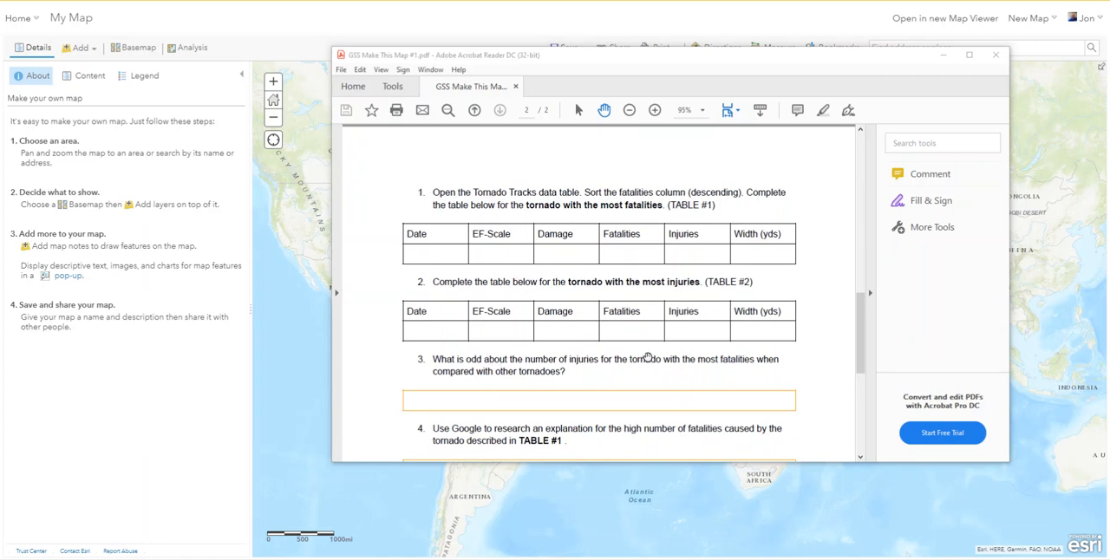
{"action": "scroll", "coordinate": [647, 357], "scroll_direction": "down", "scroll_amount": 4}
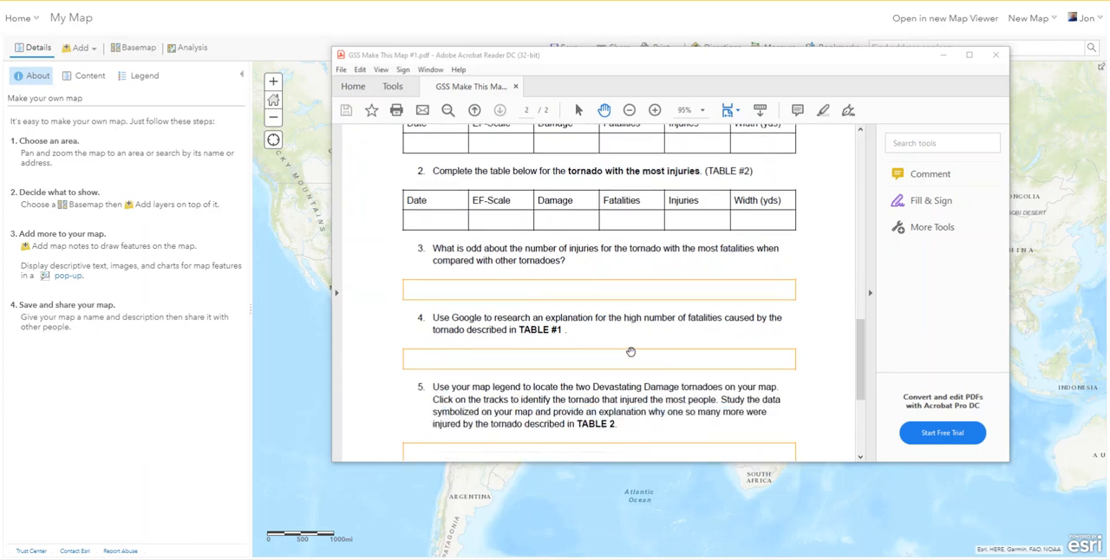
{"action": "scroll", "coordinate": [668, 354], "scroll_direction": "down", "scroll_amount": 2}
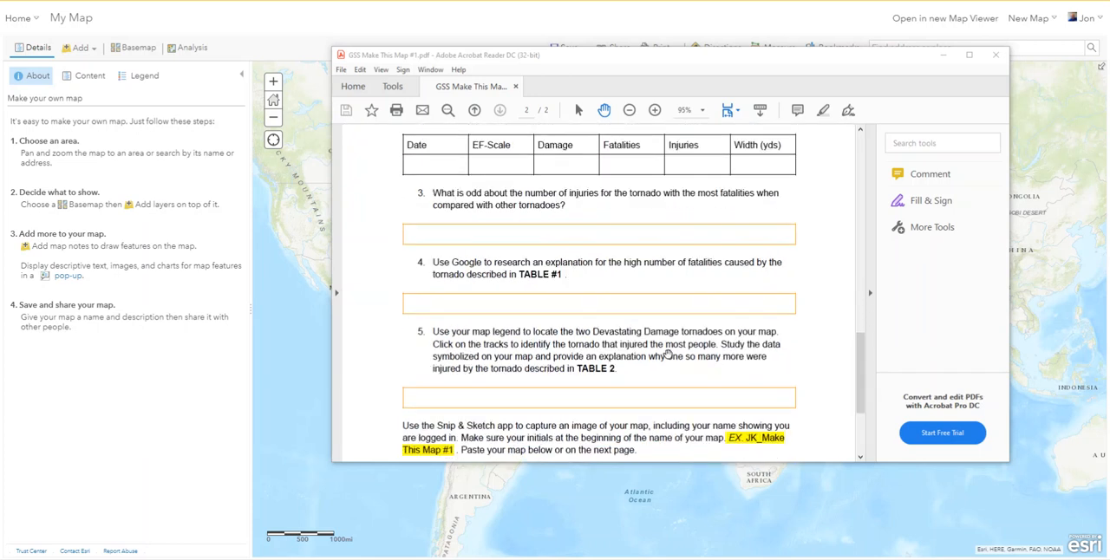
{"action": "scroll", "coordinate": [590, 225], "scroll_direction": "down", "scroll_amount": 1}
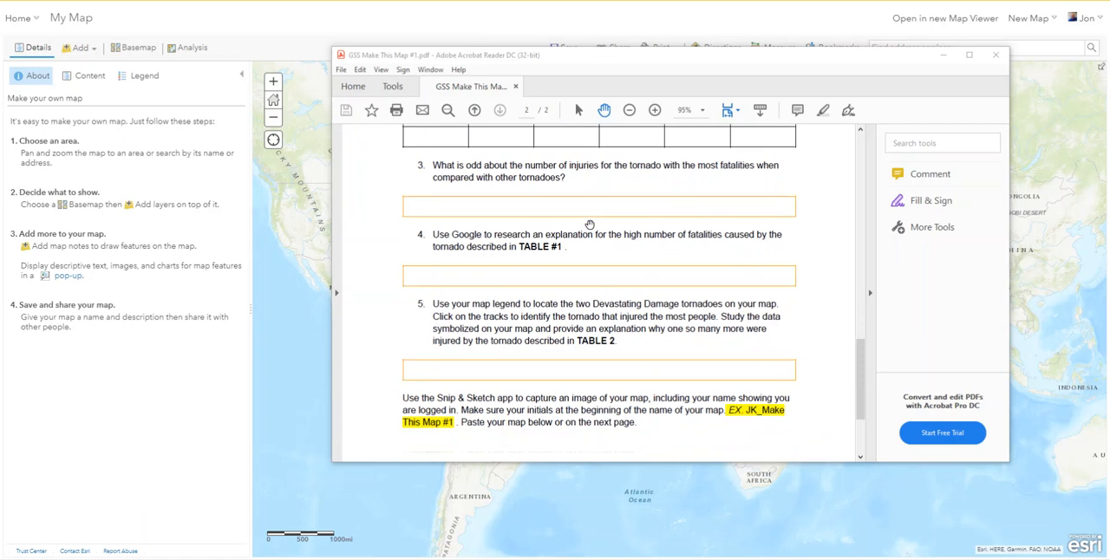
{"action": "scroll", "coordinate": [590, 225], "scroll_direction": "up", "scroll_amount": 3}
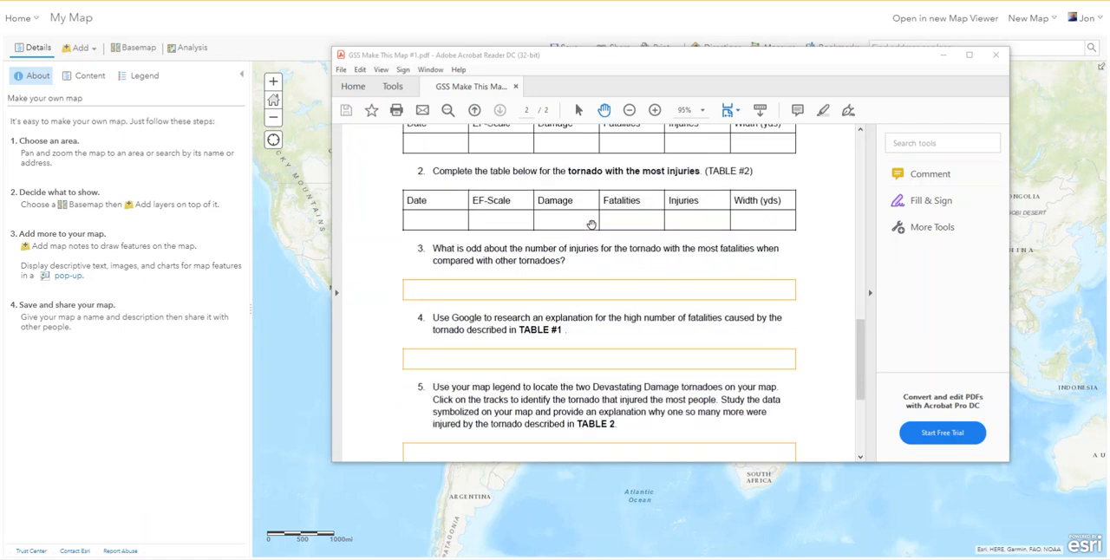
{"action": "scroll", "coordinate": [601, 308], "scroll_direction": "down", "scroll_amount": 3}
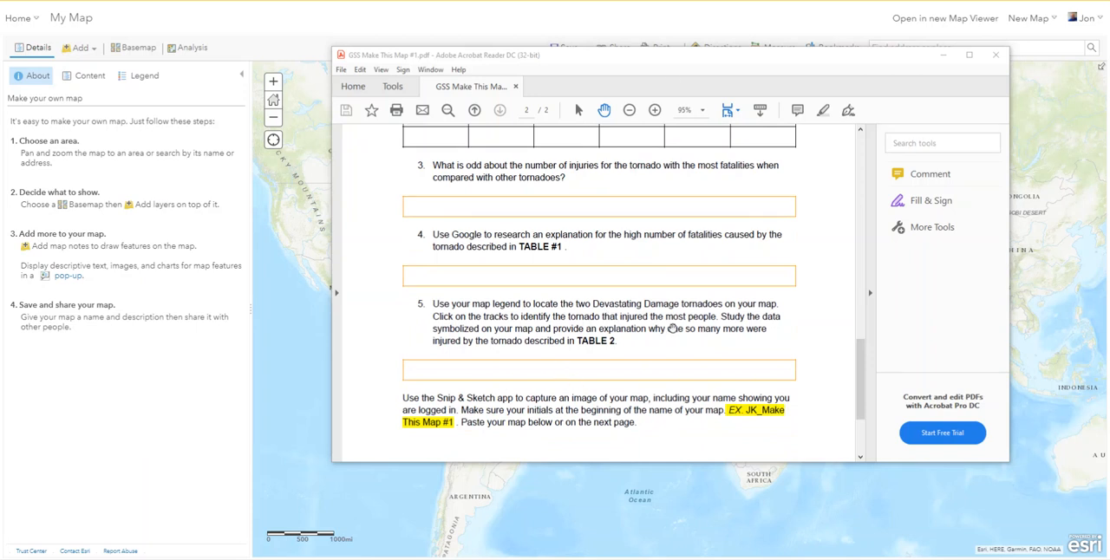
{"action": "left_click_drag", "start_coordinate": [664, 67], "coordinate": [1108, 139]}
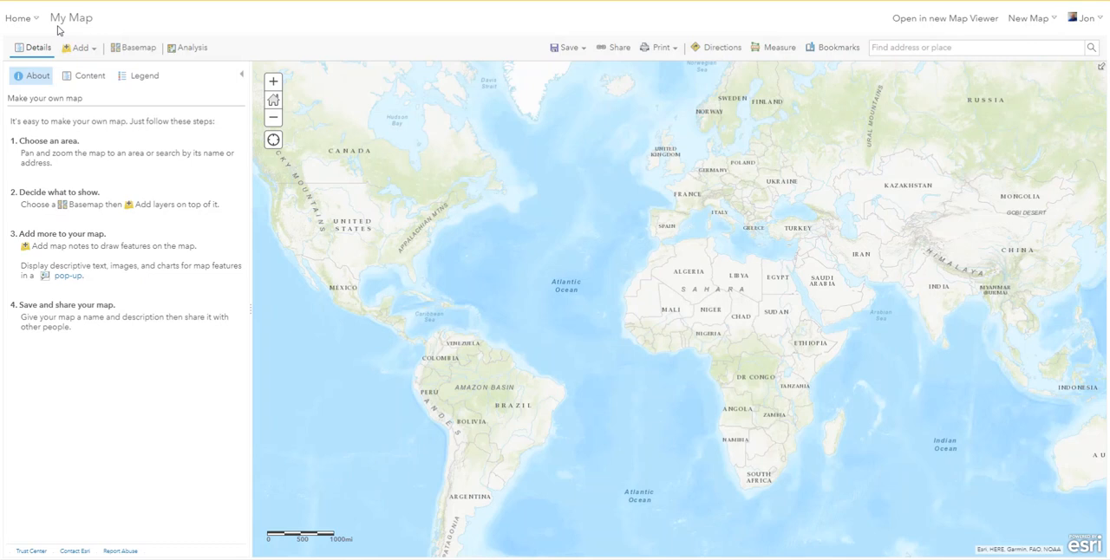
Start saving the map as a new item and enter the title "Virginia Tornadoes".
{"action": "left_click", "coordinate": [581, 48]}
{"action": "left_click", "coordinate": [565, 88]}
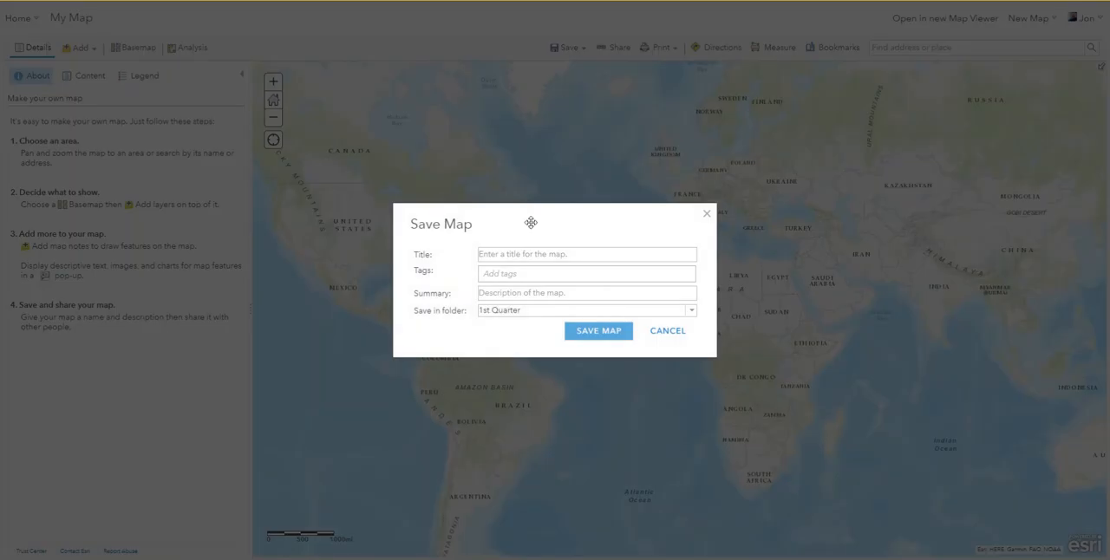
{"action": "left_click", "coordinate": [520, 254]}
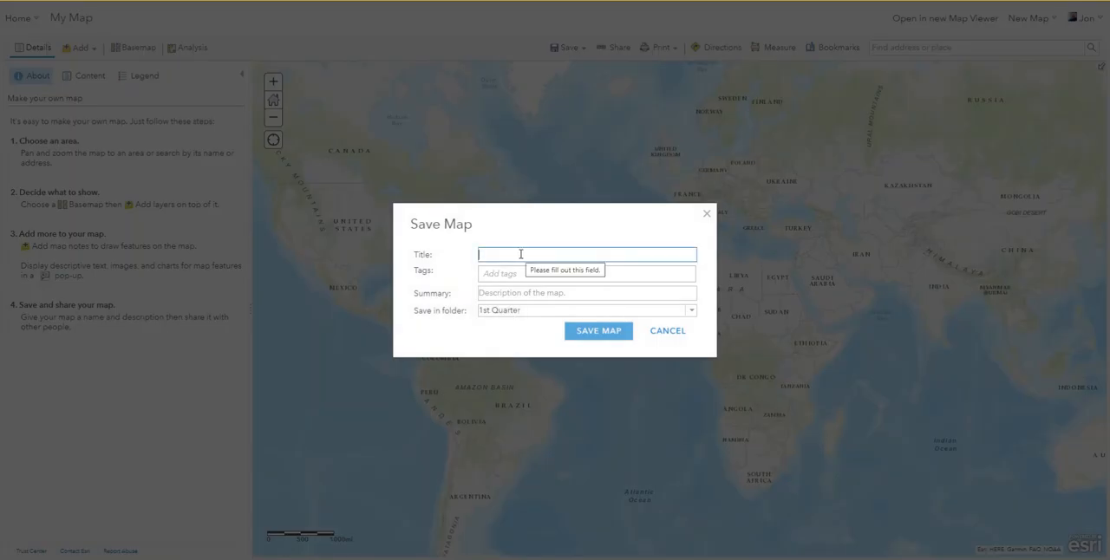
{"action": "type", "text": "M"}
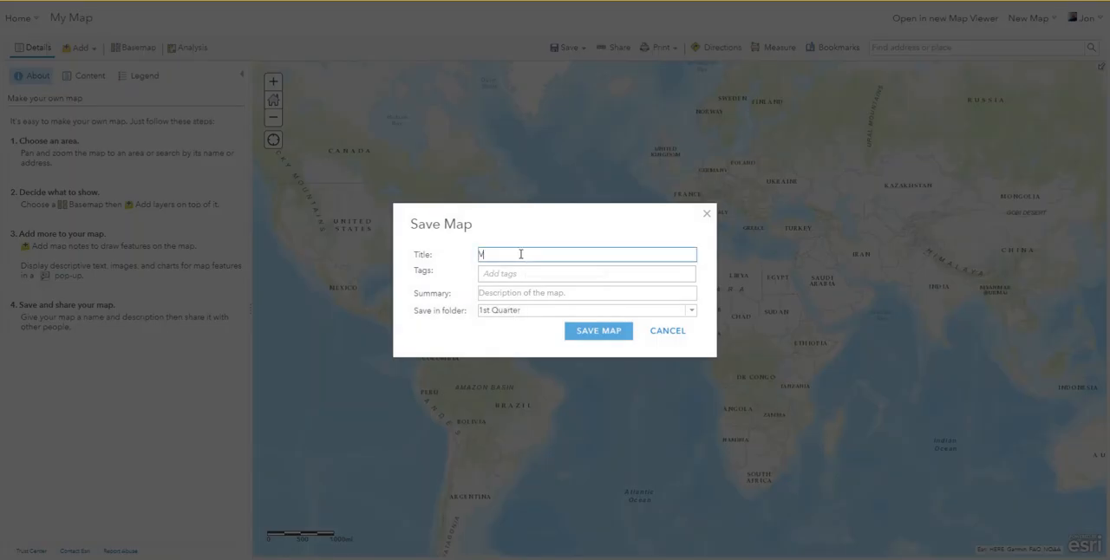
{"action": "type", "text": "irginia Tornadoes"}
Add the tags "VA" and "Tornadoes" to the map details and try to save the map.
{"action": "left_click", "coordinate": [530, 275]}
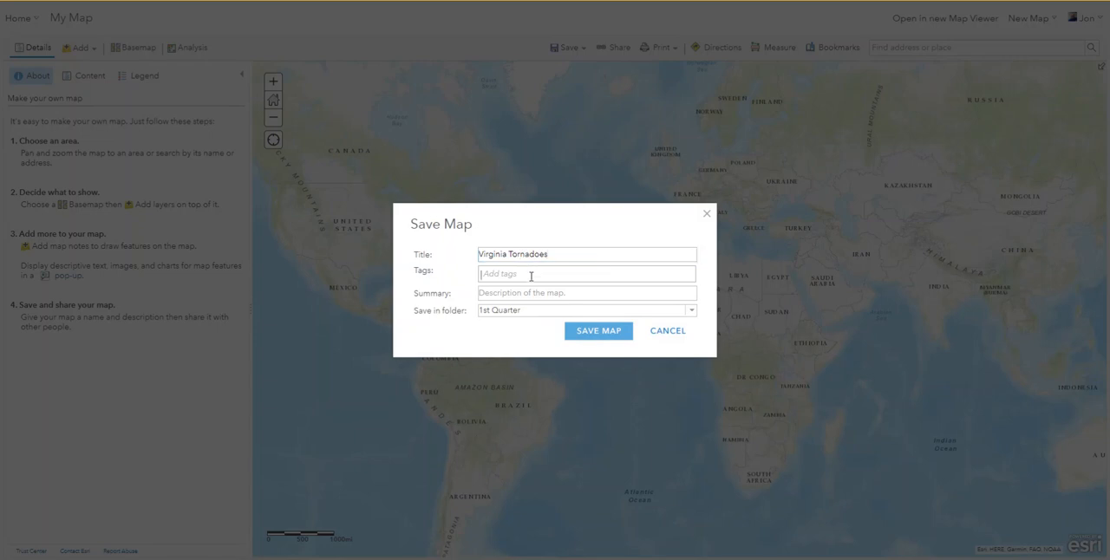
{"action": "type", "text": "VA"}
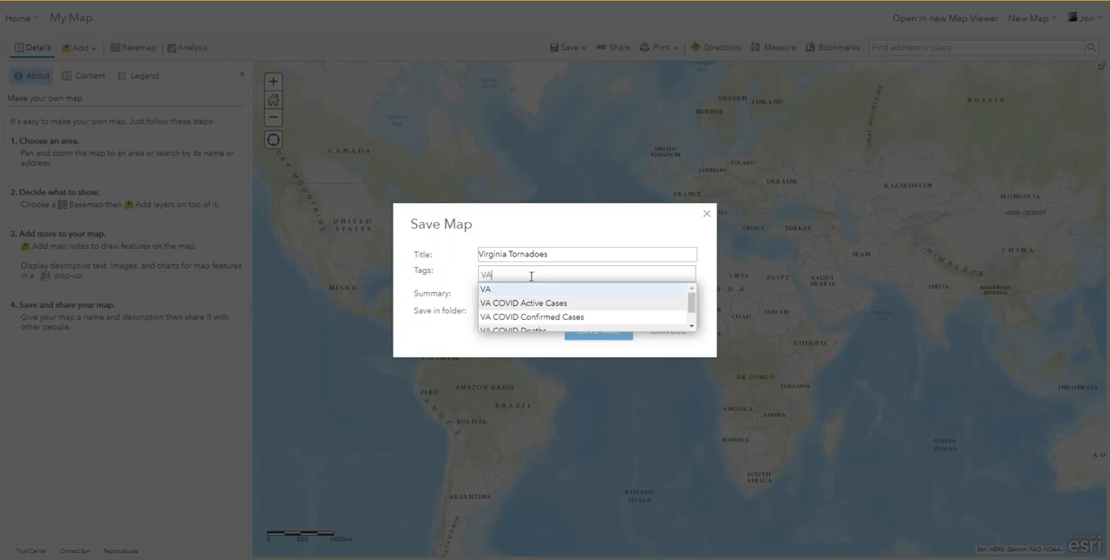
{"action": "key", "text": "Return"}
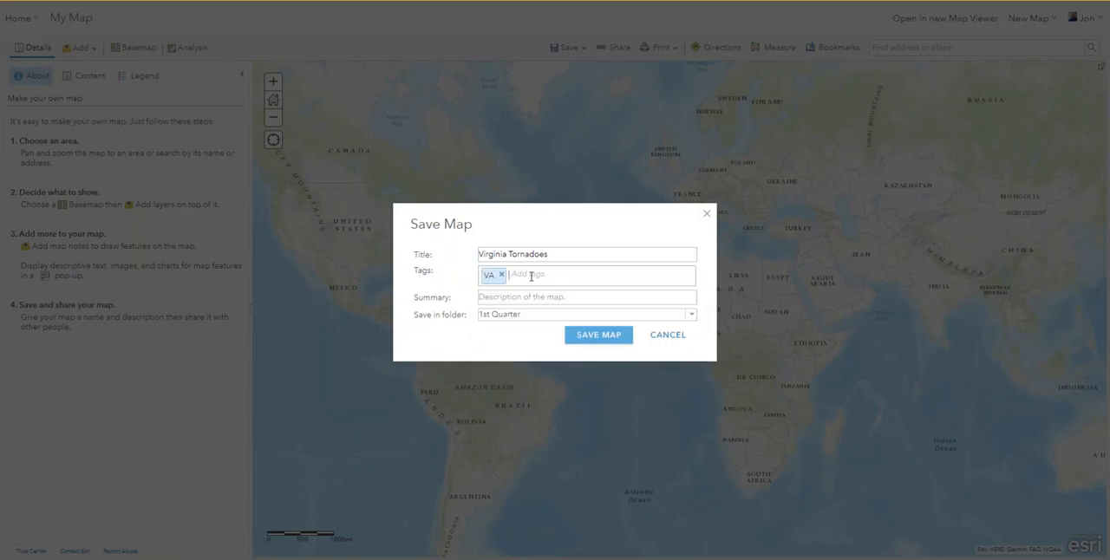
{"action": "type", "text": "Tornadoes"}
{"action": "key", "text": "Return"}
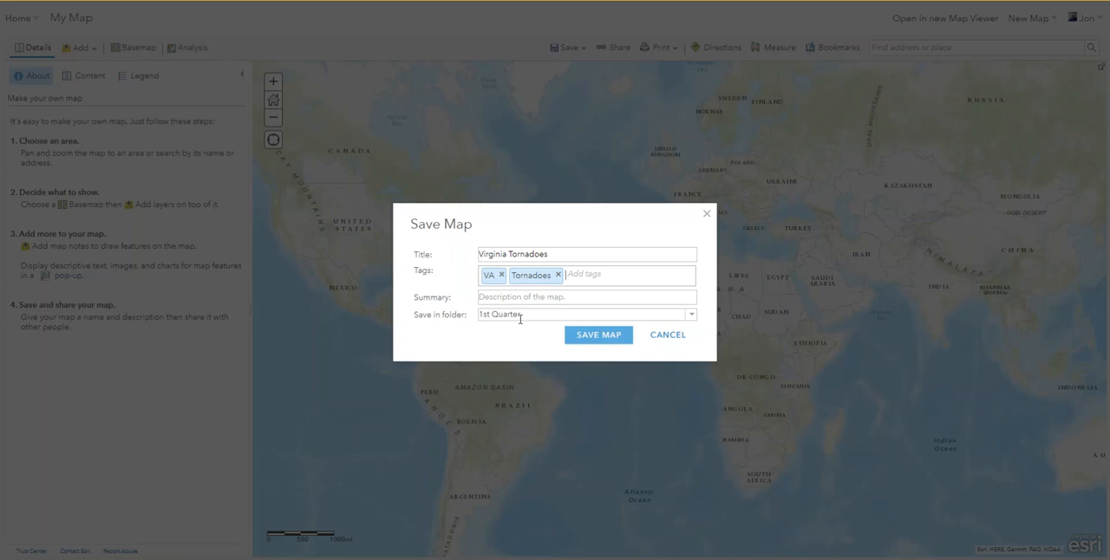
{"action": "left_click", "coordinate": [588, 340]}
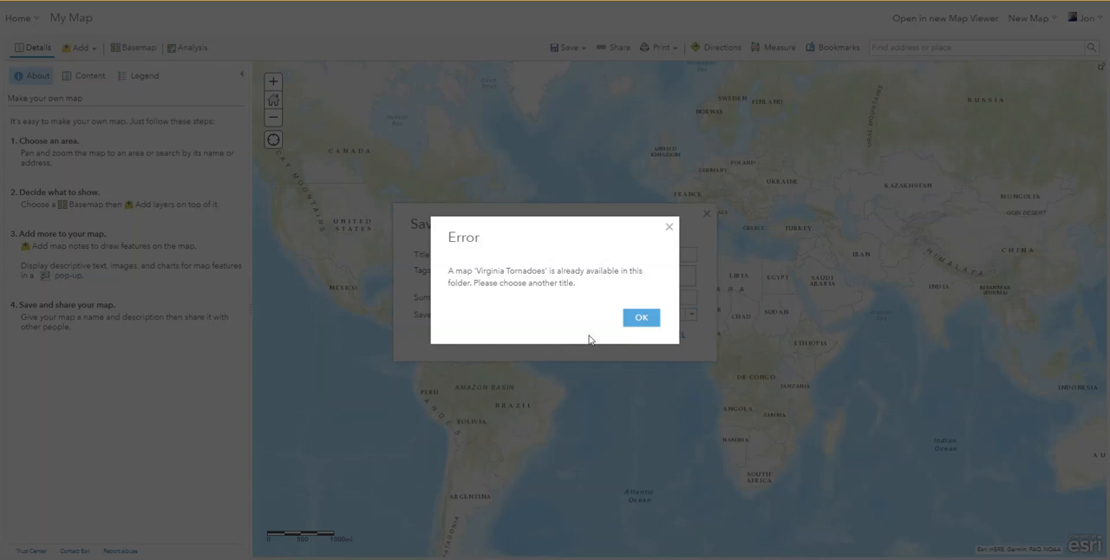
Change the map title to "Virginia Tornadoes Demo" and save the map in the 1st Quarter folder.
{"action": "left_click", "coordinate": [640, 318]}
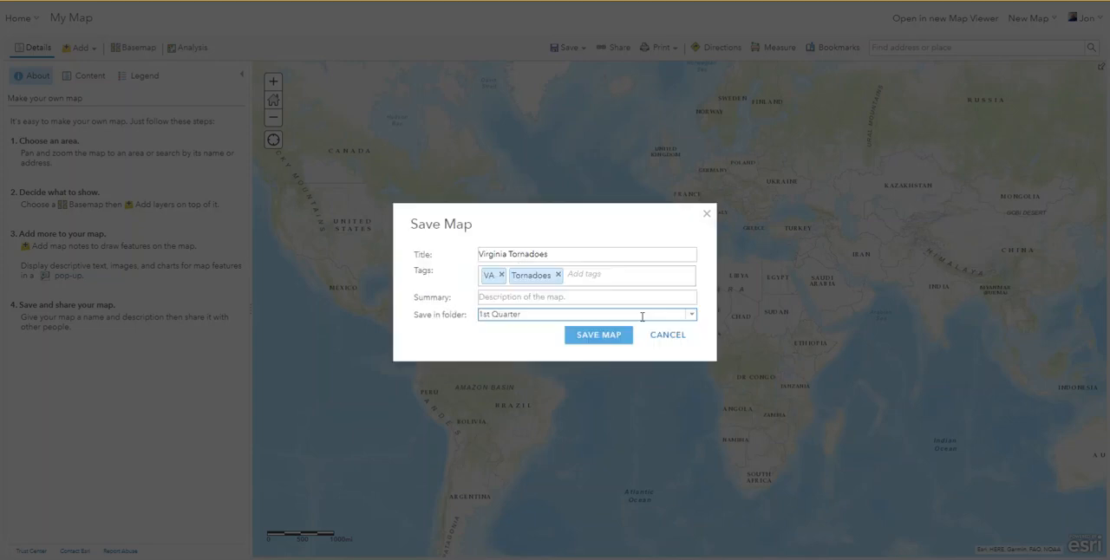
{"action": "left_click", "coordinate": [562, 254]}
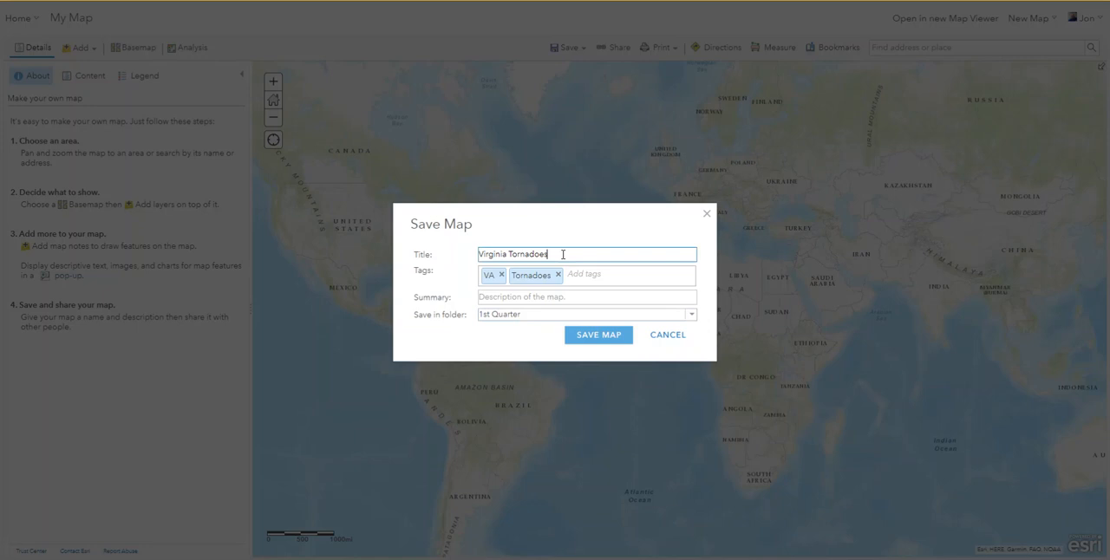
{"action": "type", "text": "Demo"}
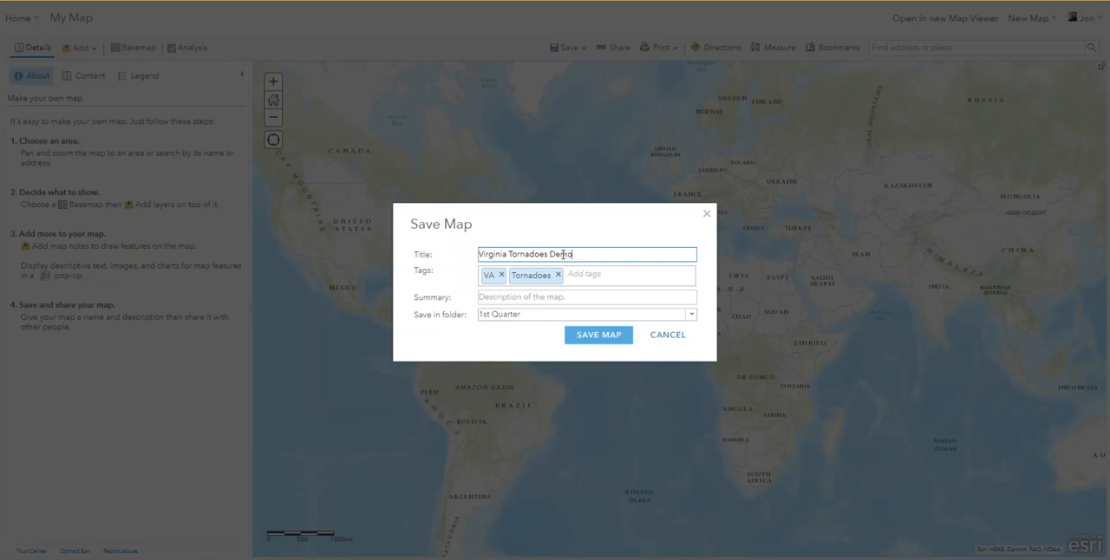
{"action": "left_click", "coordinate": [607, 337]}
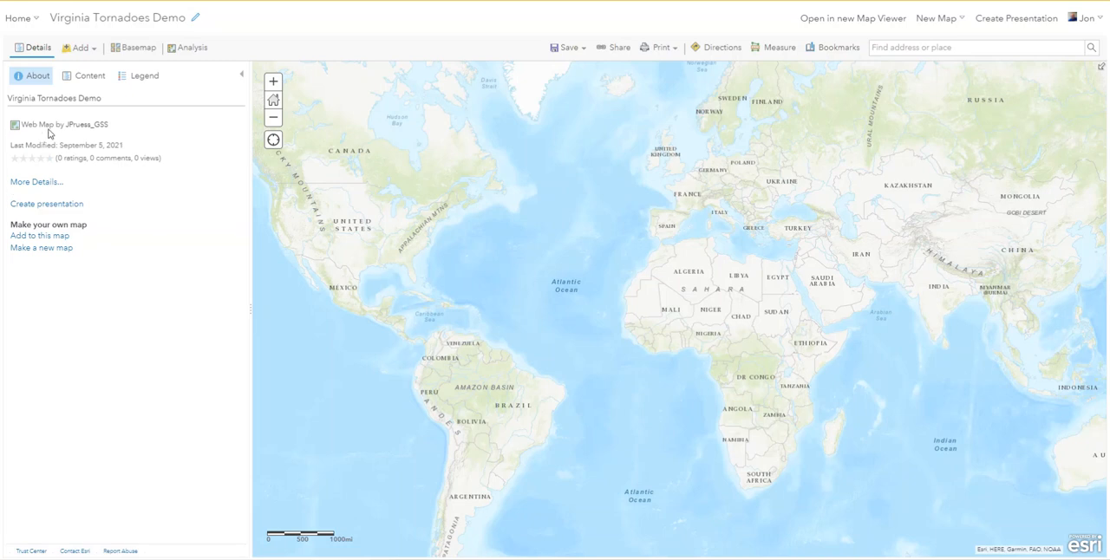
Search for layers across ArcGIS Online using the term "Tornado Tracks".
{"action": "left_click", "coordinate": [90, 50]}
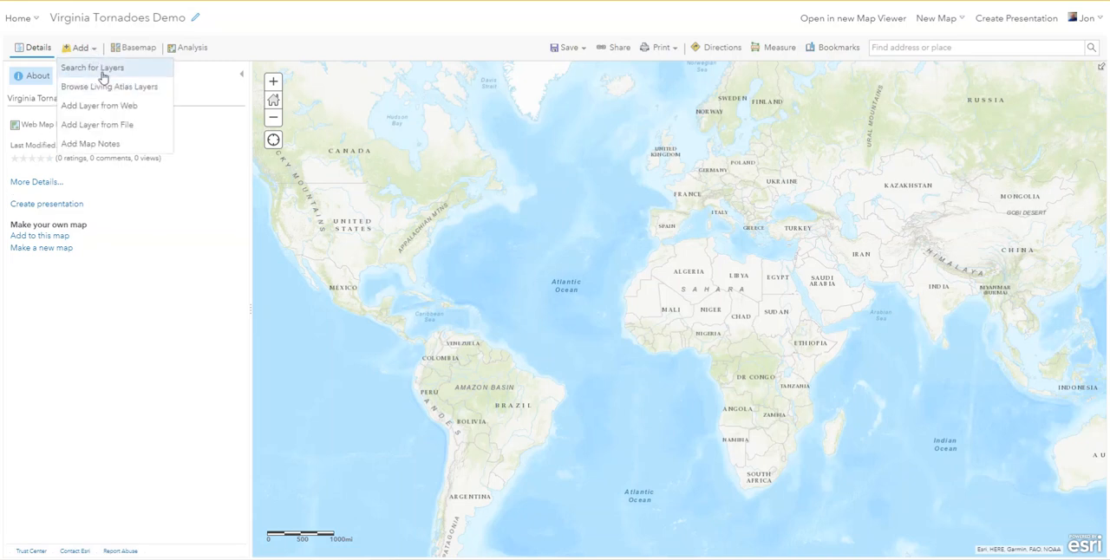
{"action": "left_click", "coordinate": [103, 73]}
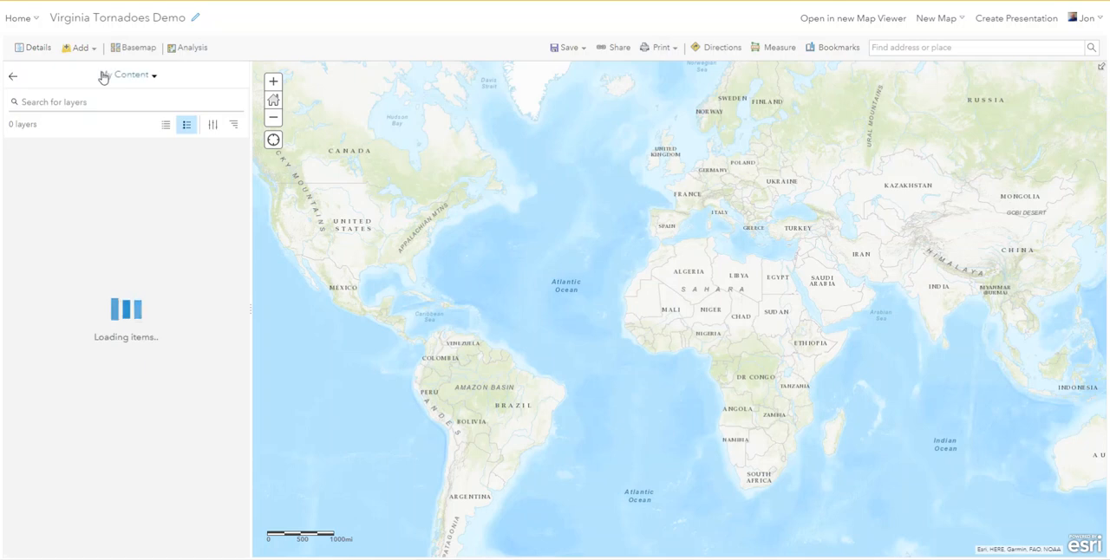
{"action": "left_click", "coordinate": [156, 78]}
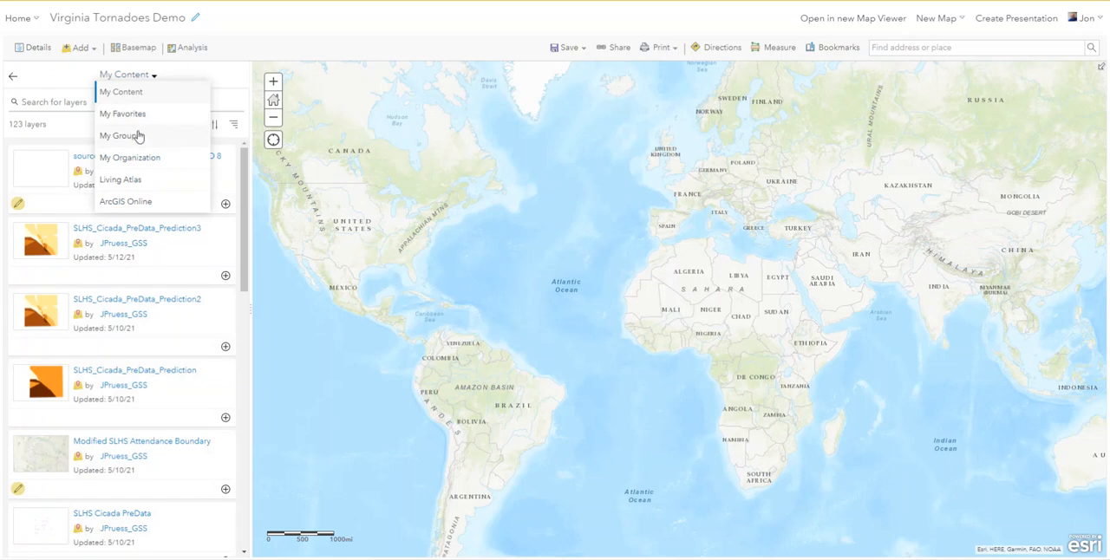
{"action": "left_click", "coordinate": [140, 202]}
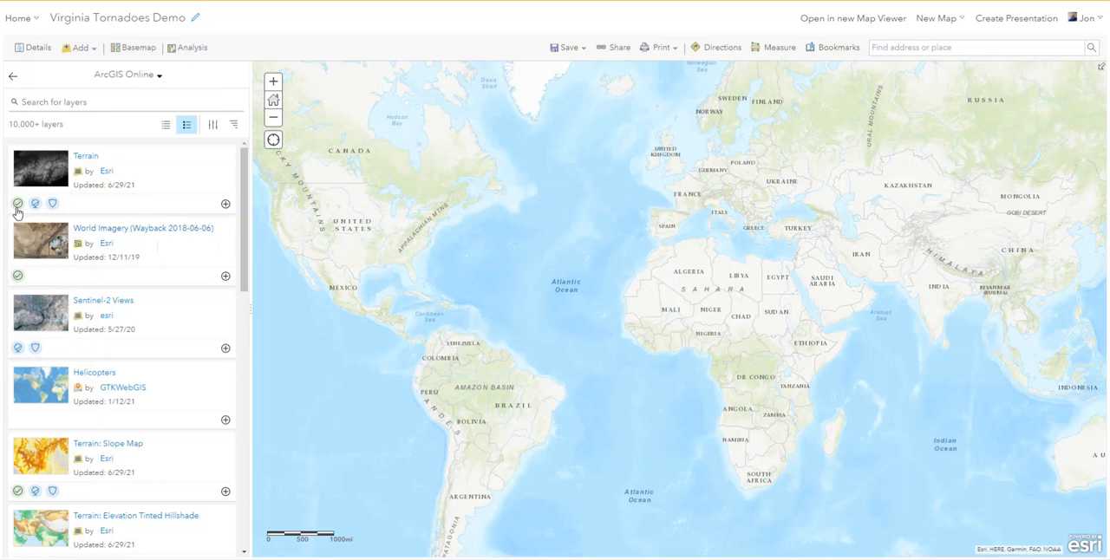
{"action": "left_click", "coordinate": [90, 99]}
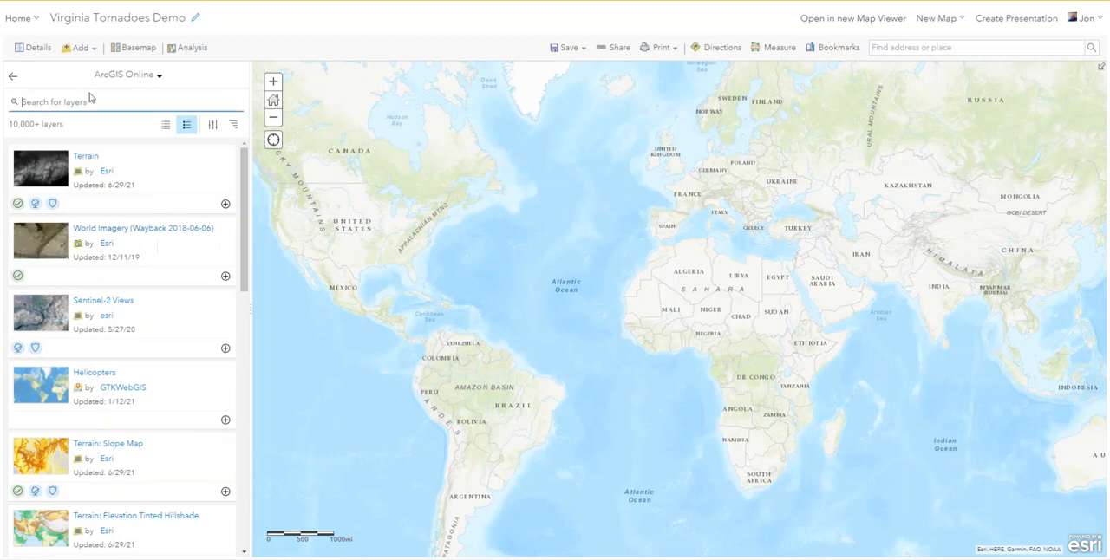
{"action": "type", "text": "Torn"}
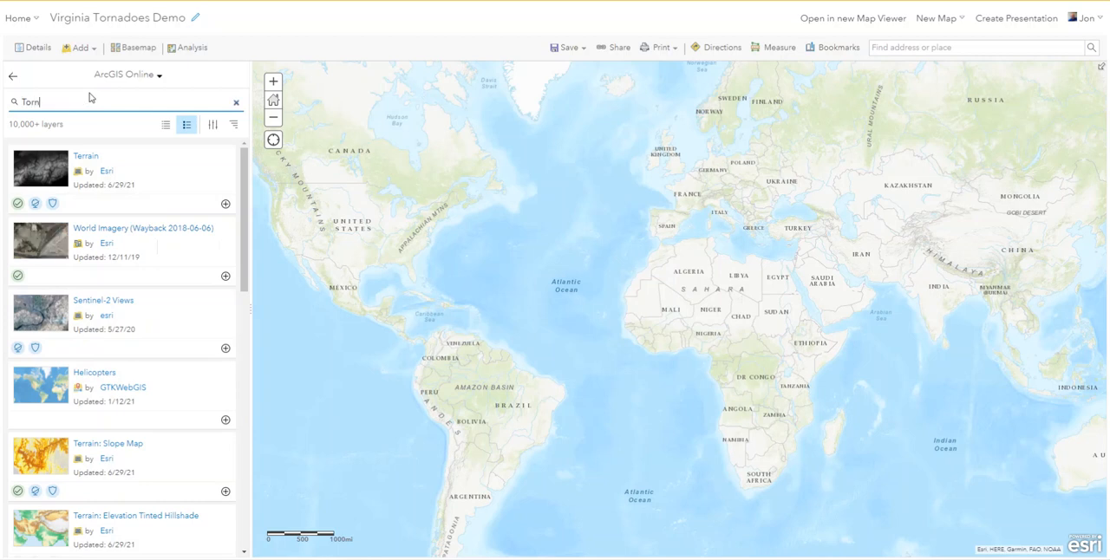
{"action": "type", "text": "ado Tra"}
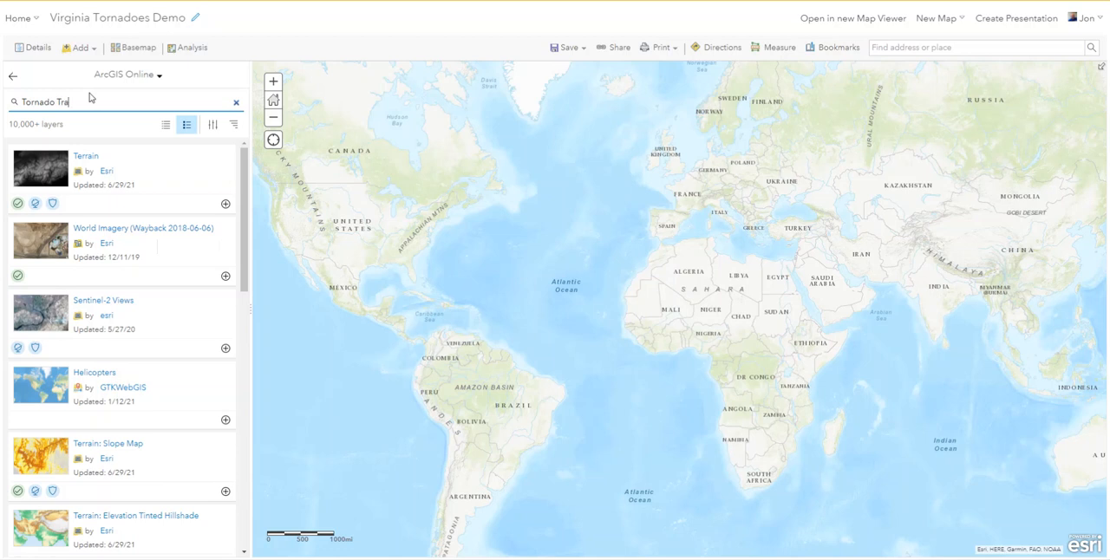
{"action": "type", "text": "cks"}
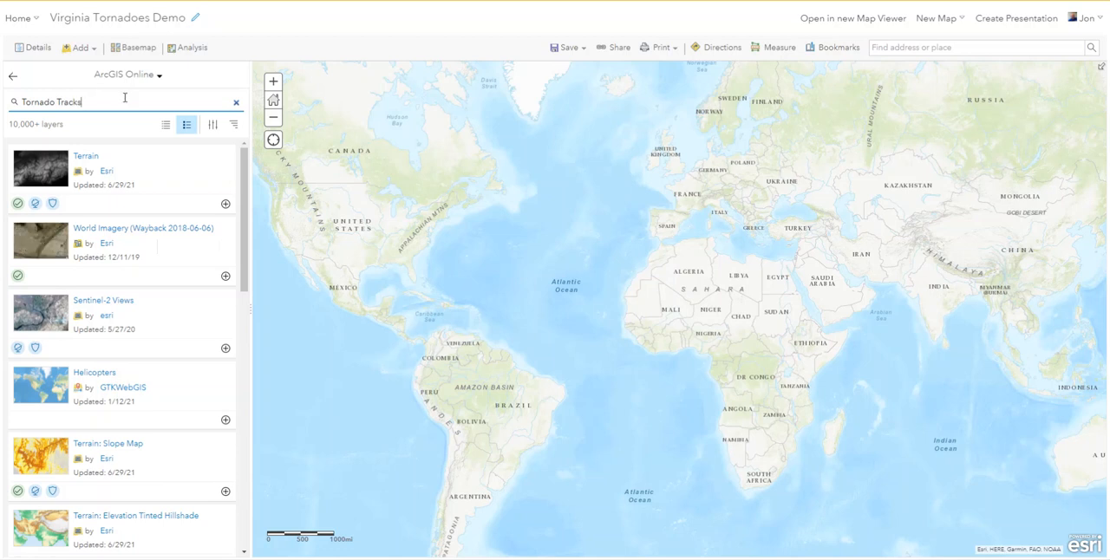
{"action": "key", "text": "Return"}
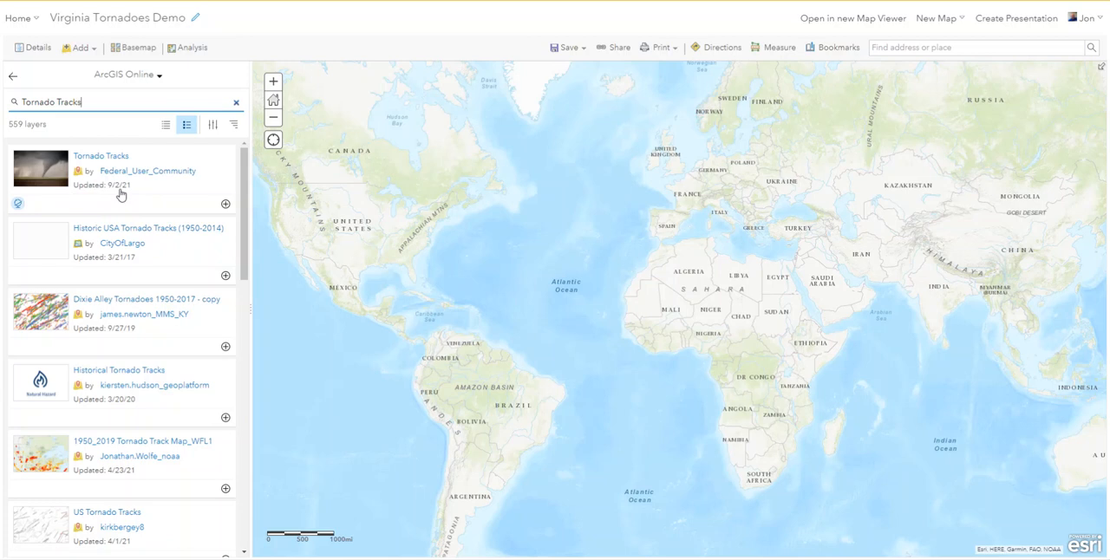
Add the Tornado Tracks layer by Federal_User_Community to the map and frame the whole contiguous United States.
{"action": "left_click", "coordinate": [225, 205]}
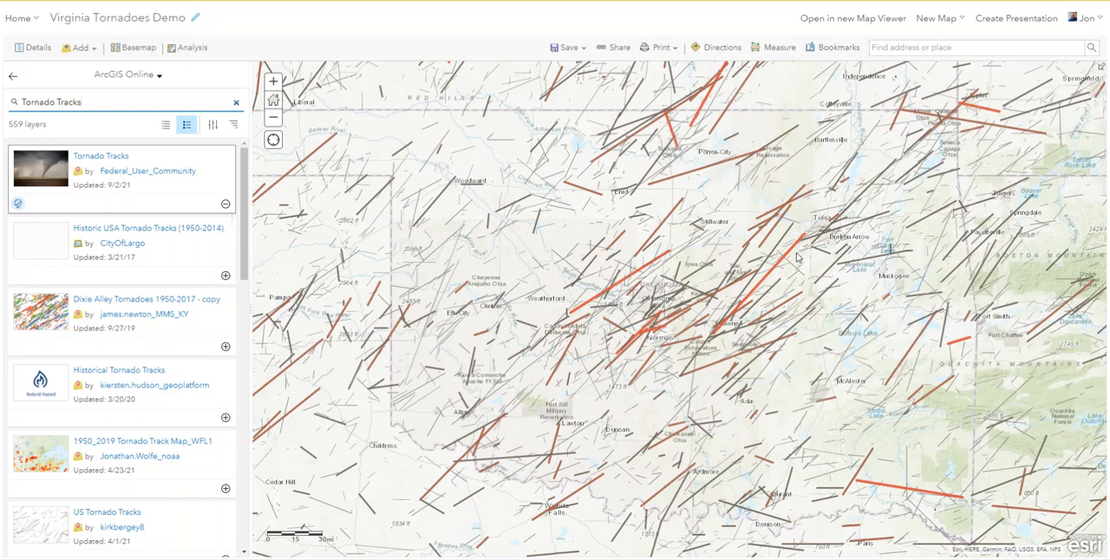
{"action": "scroll", "coordinate": [693, 201], "scroll_direction": "down", "scroll_amount": 1}
{"action": "scroll", "coordinate": [730, 198], "scroll_direction": "down", "scroll_amount": 3}
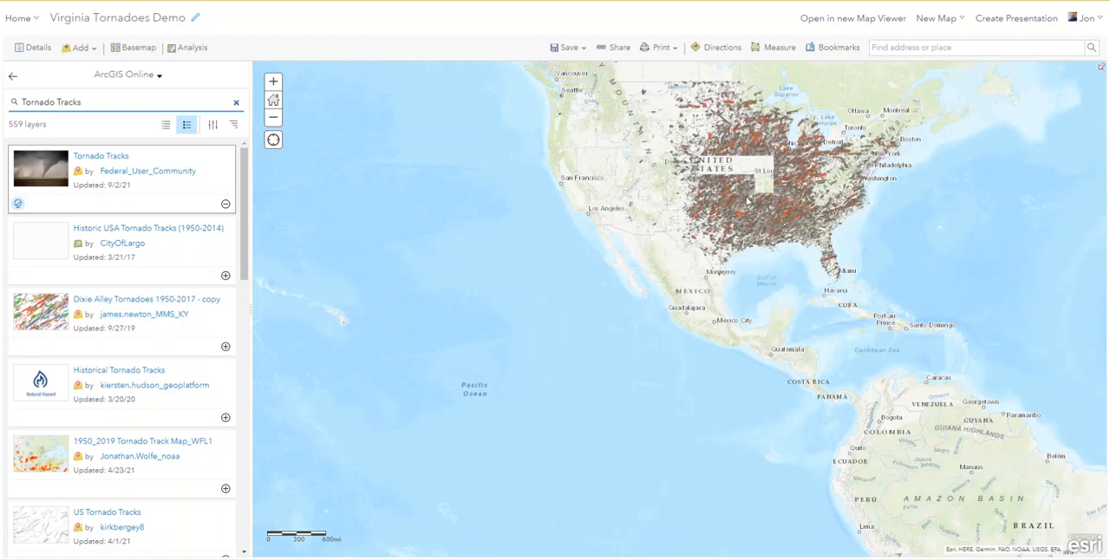
{"action": "left_click_drag", "start_coordinate": [745, 199], "coordinate": [647, 330]}
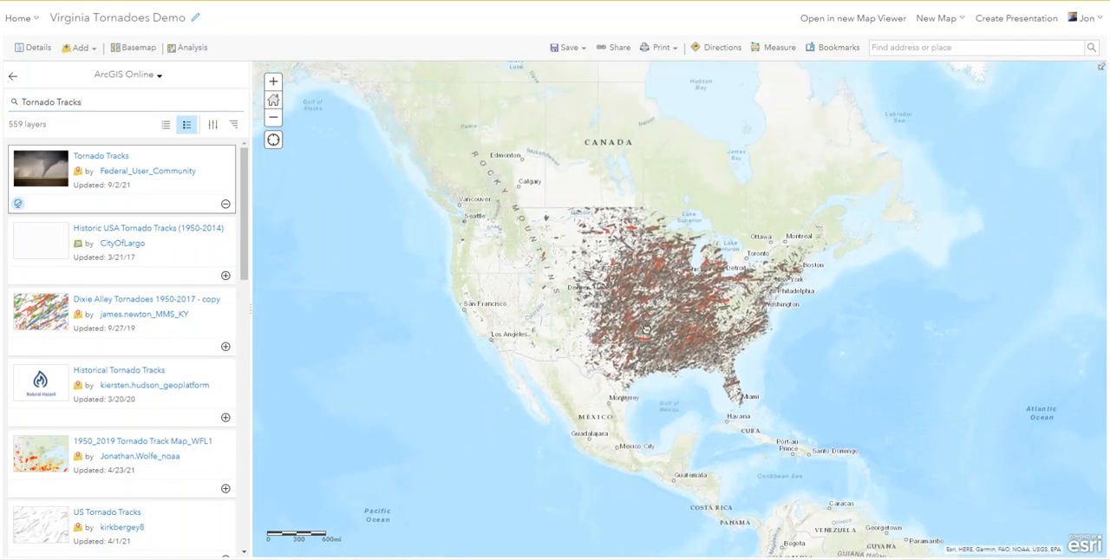
{"action": "scroll", "coordinate": [685, 300], "scroll_direction": "up", "scroll_amount": 1}
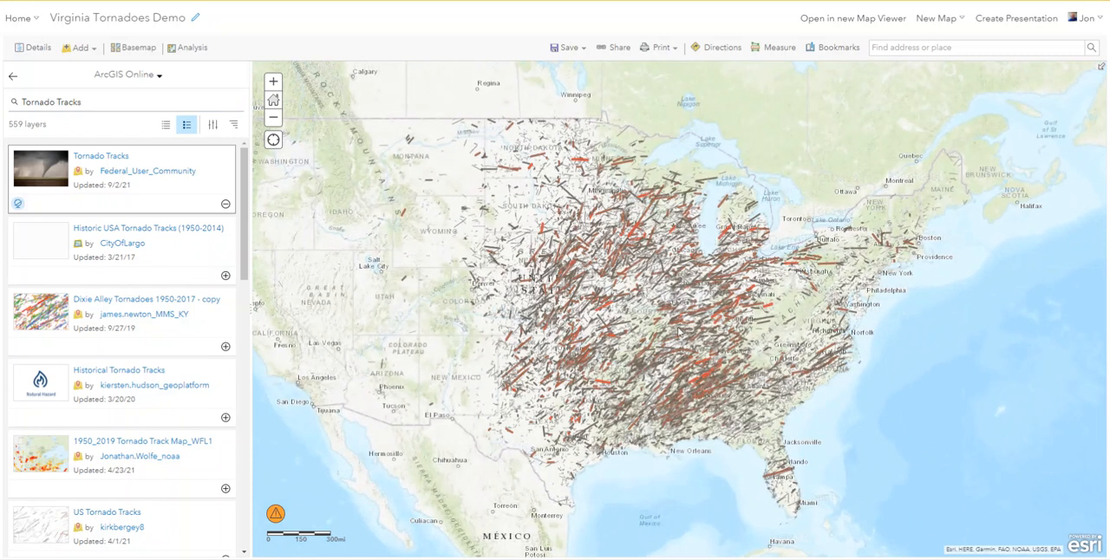
{"action": "left_click_drag", "start_coordinate": [735, 328], "coordinate": [780, 321]}
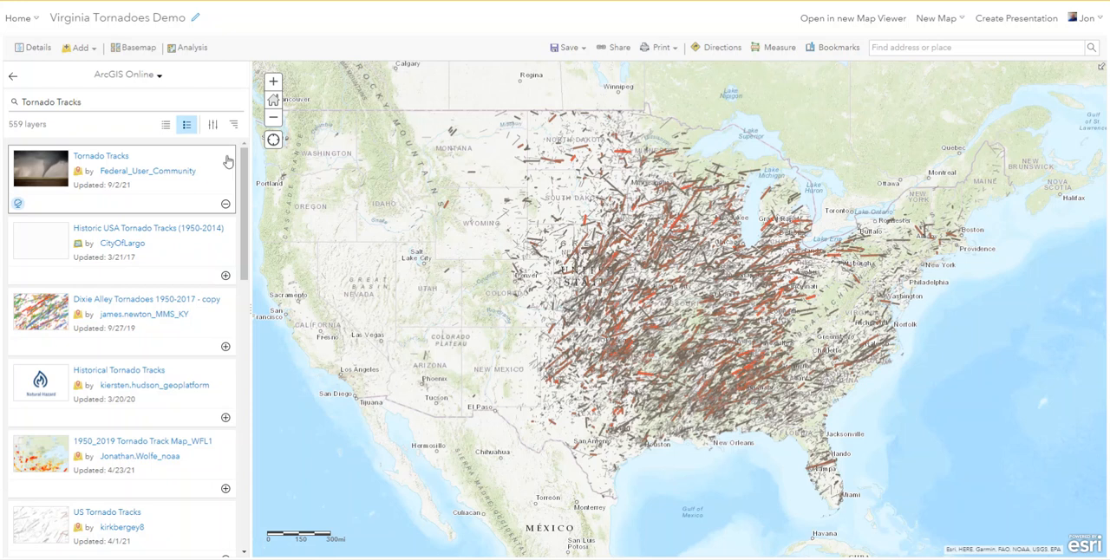
Search ArcGIS Online for "USA Places" and add the USA_Places layer by IBIcustadmin to the map.
{"action": "left_click", "coordinate": [105, 104]}
{"action": "left_click_drag", "start_coordinate": [104, 102], "coordinate": [23, 105]}
{"action": "key", "text": "BackSpace"}
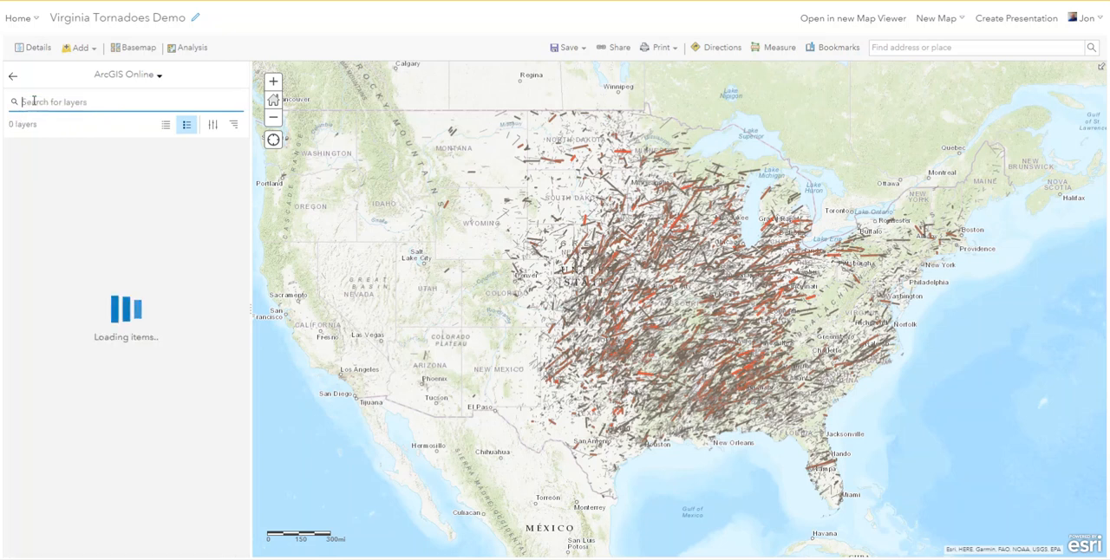
{"action": "type", "text": "U"}
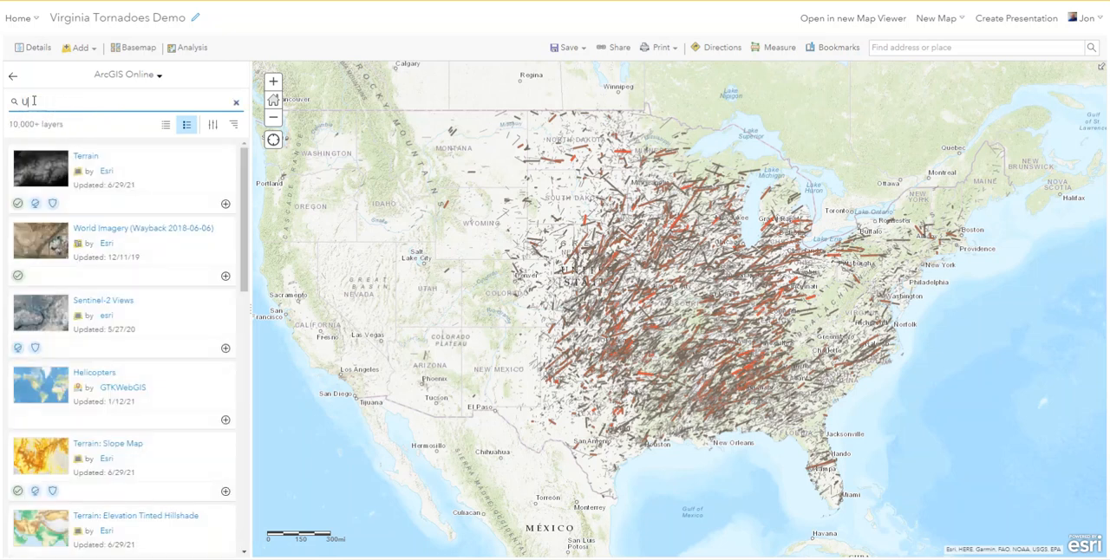
{"action": "type", "text": "SA Places"}
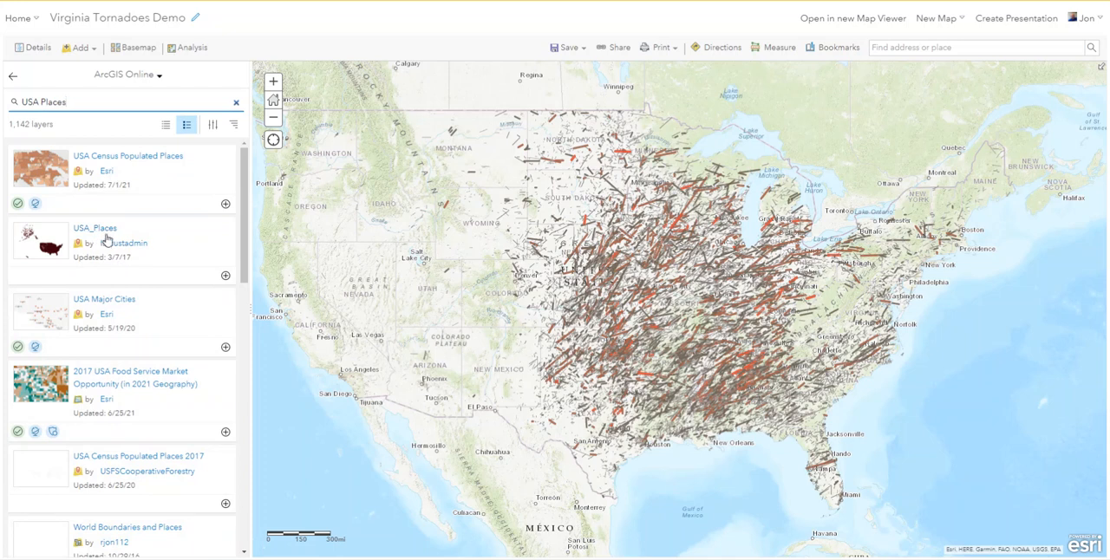
{"action": "left_click", "coordinate": [225, 278]}
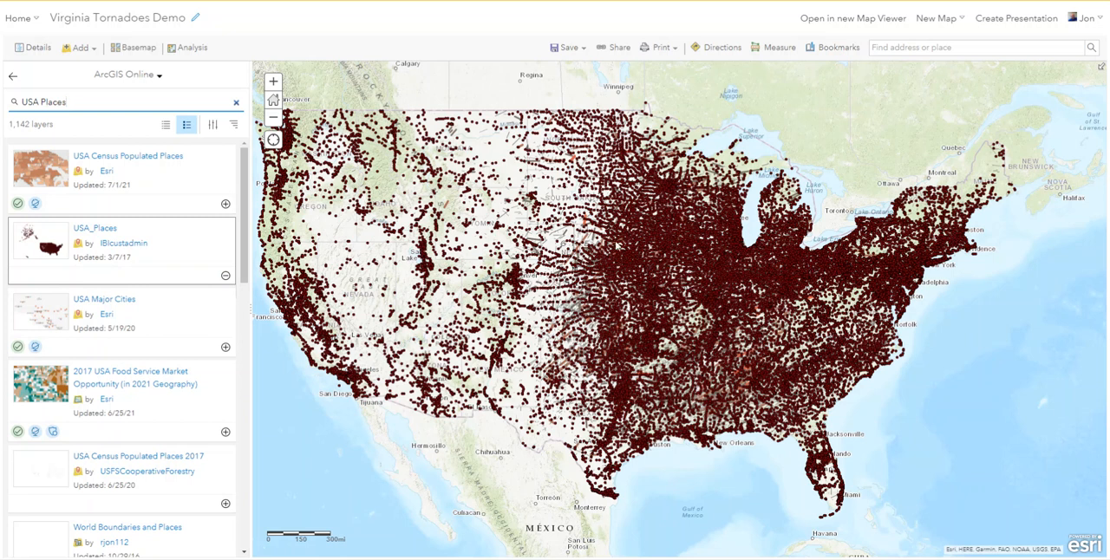
Search ArcGIS Online for "Virginia Outline" and add the Virginia Outline layer by vdot to the map.
{"action": "left_click_drag", "start_coordinate": [66, 102], "coordinate": [13, 102]}
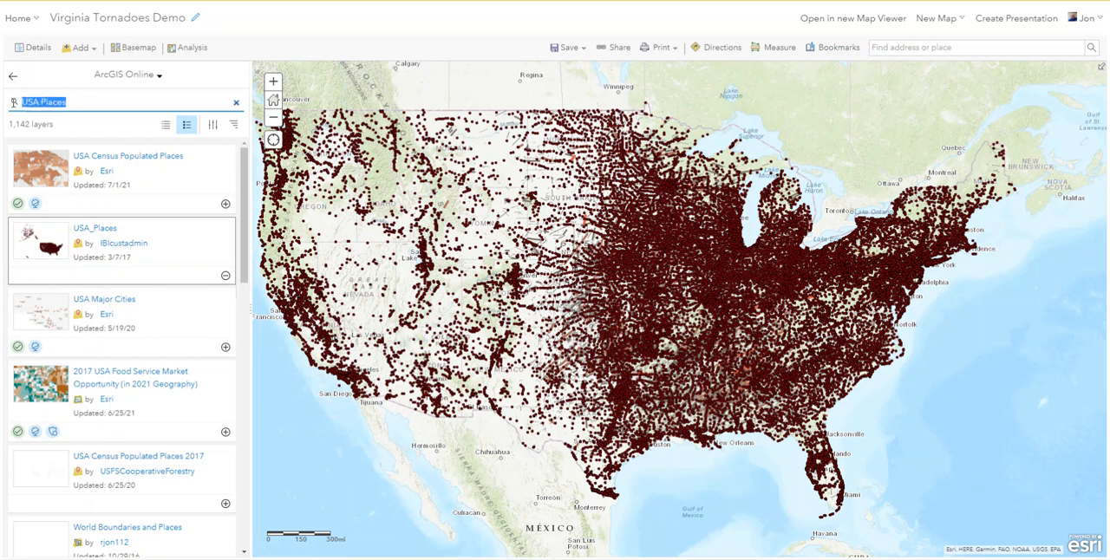
{"action": "key", "text": "BackSpace"}
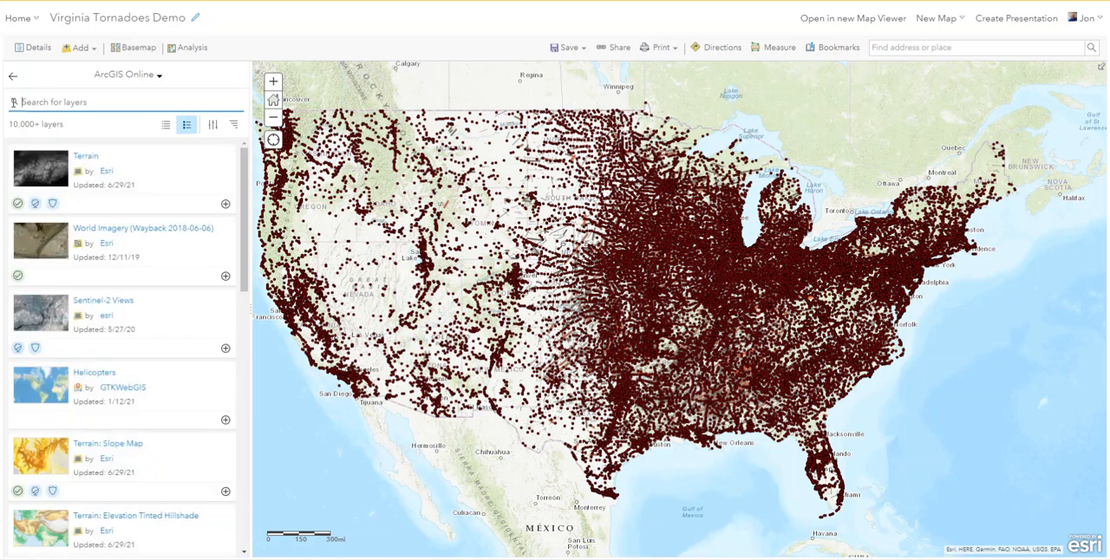
{"action": "type", "text": "Vir"}
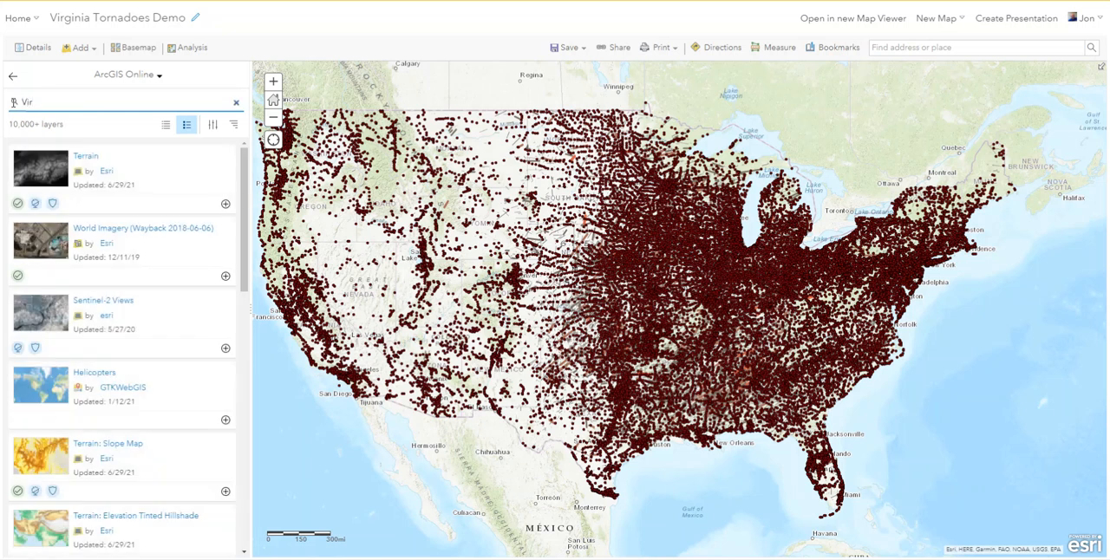
{"action": "type", "text": "ginia"}
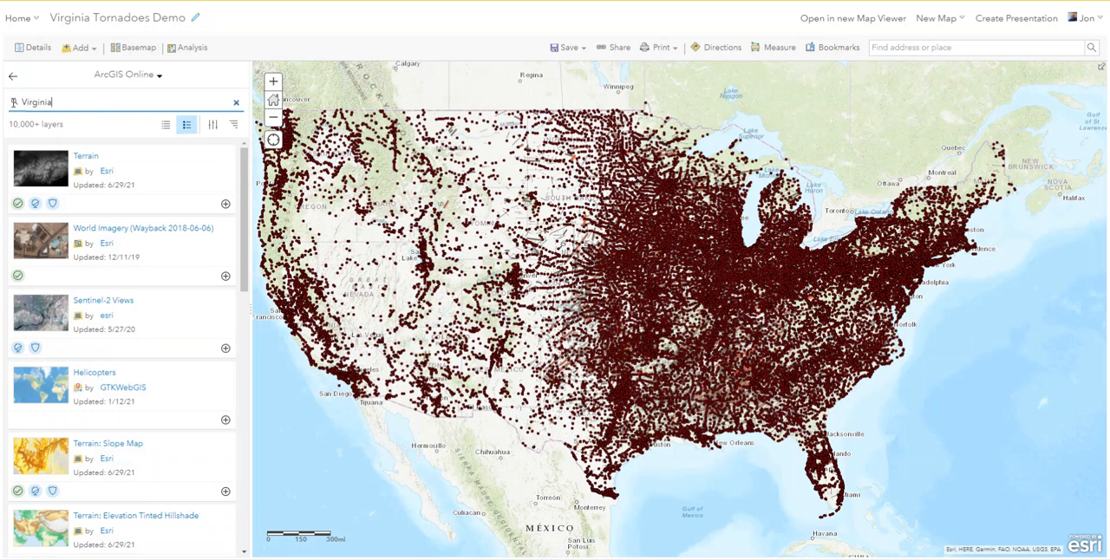
{"action": "type", "text": "Outline"}
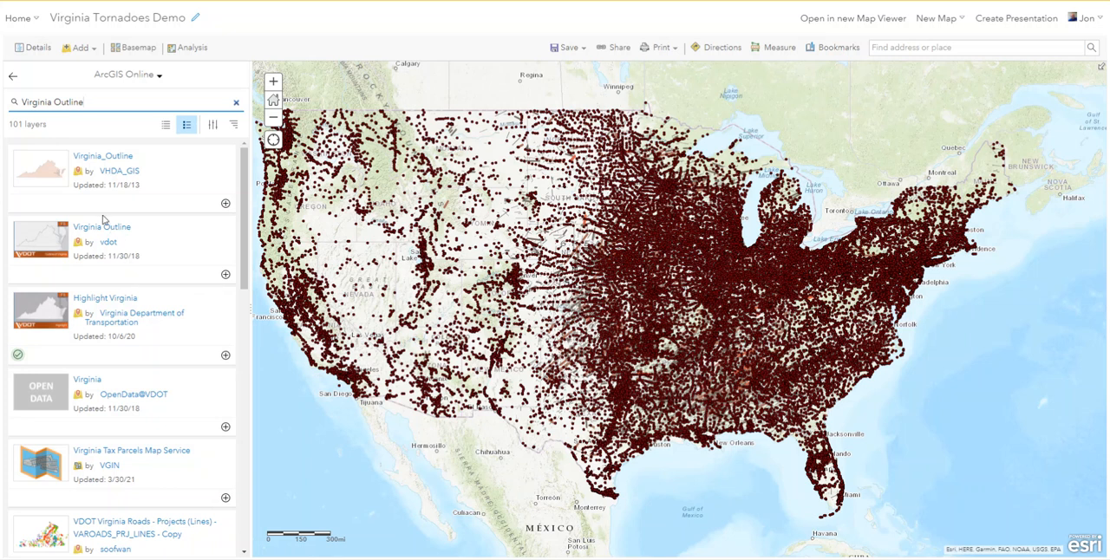
{"action": "left_click", "coordinate": [225, 275]}
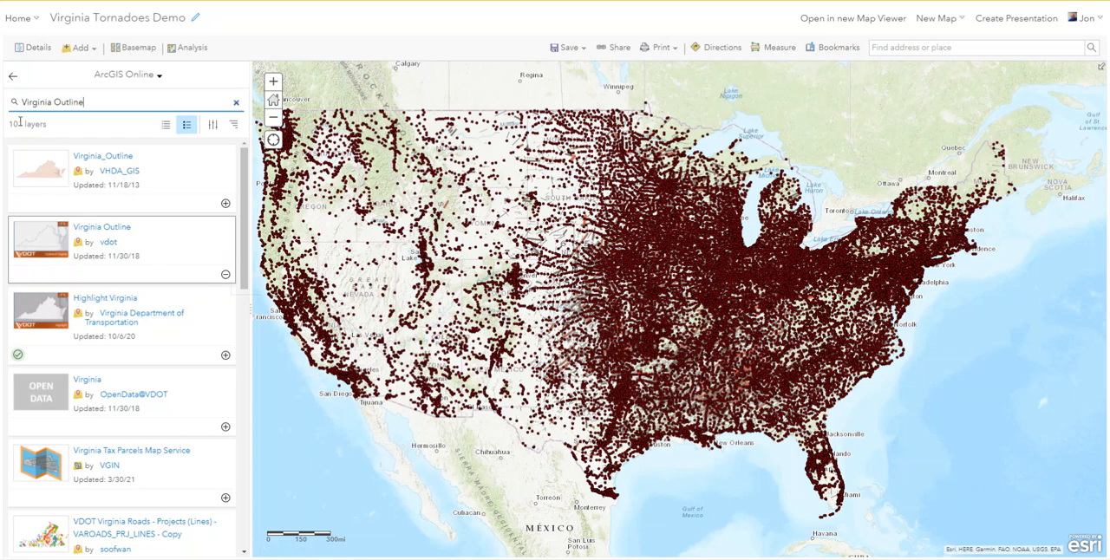
Return to the map's layer contents and hide the USA Places and Tornado Tracks layers.
{"action": "left_click", "coordinate": [12, 76]}
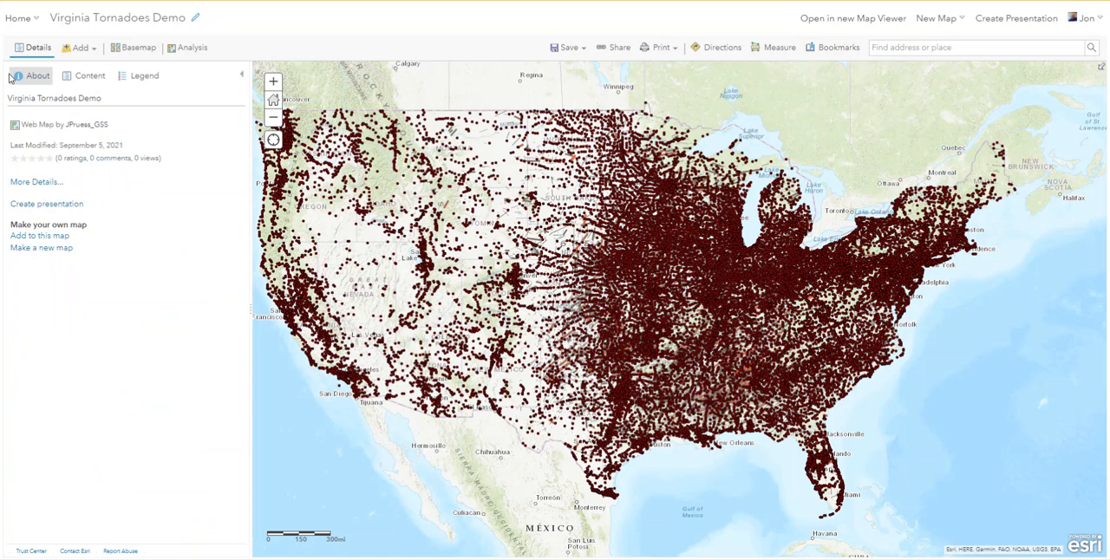
{"action": "left_click", "coordinate": [78, 77]}
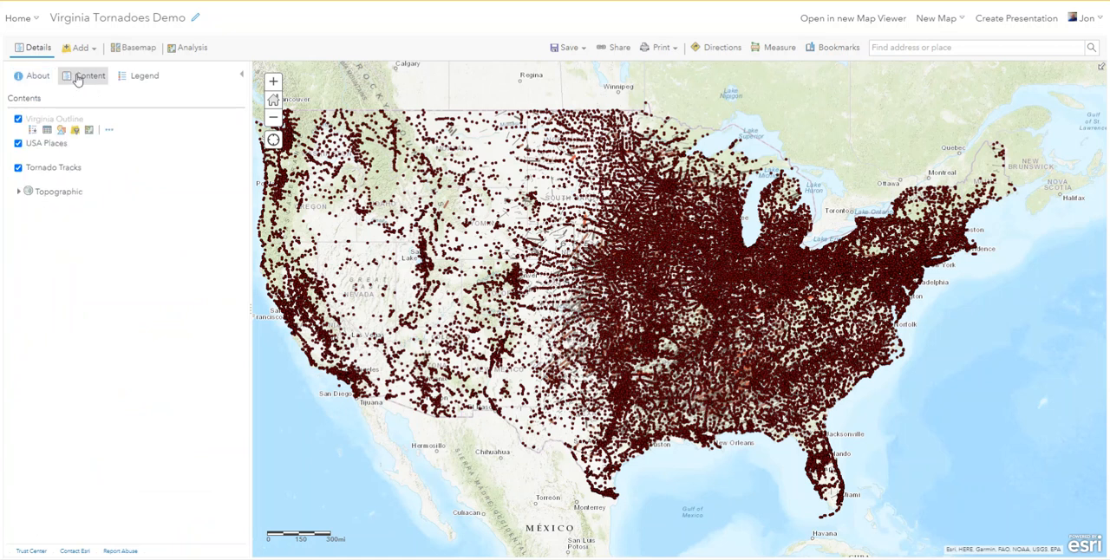
{"action": "left_click", "coordinate": [18, 144]}
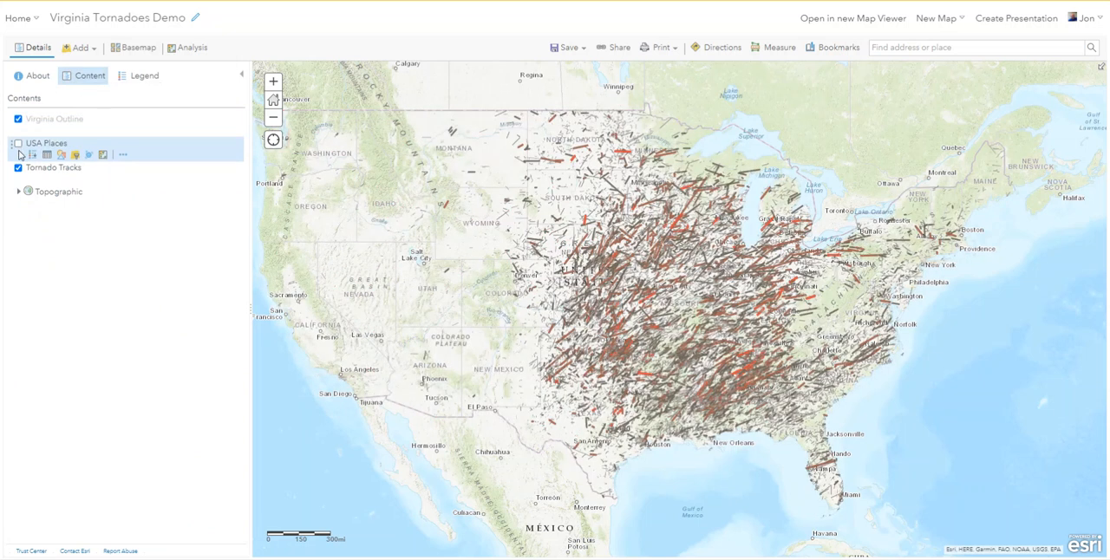
{"action": "left_click", "coordinate": [19, 167]}
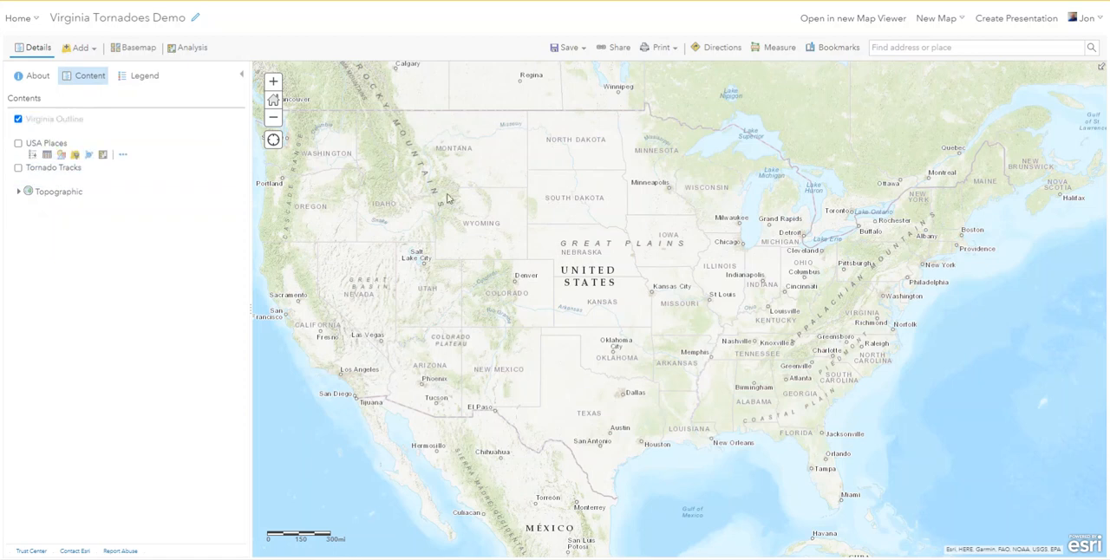
Frame the map so the whole Virginia Outline layer is in view and save the map.
{"action": "scroll", "coordinate": [855, 316], "scroll_direction": "up", "scroll_amount": 3}
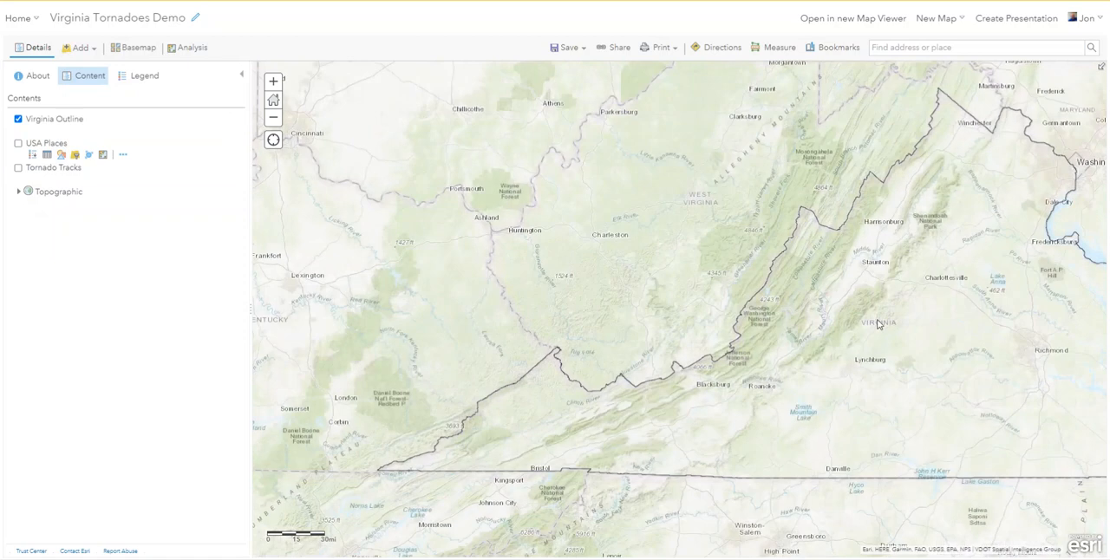
{"action": "scroll", "coordinate": [1008, 284], "scroll_direction": "down", "scroll_amount": 3}
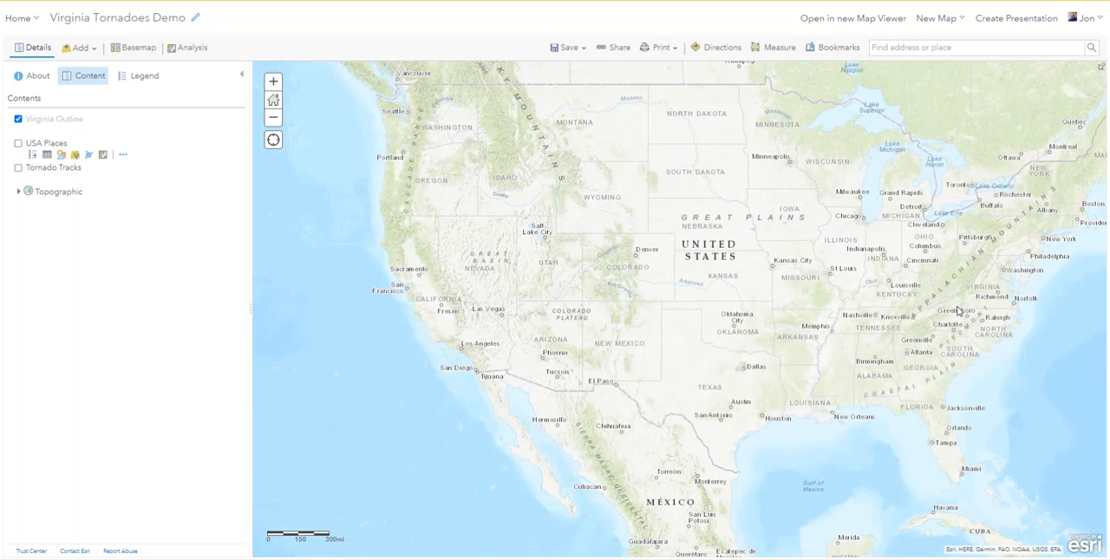
{"action": "mouse_move", "coordinate": [39, 121]}
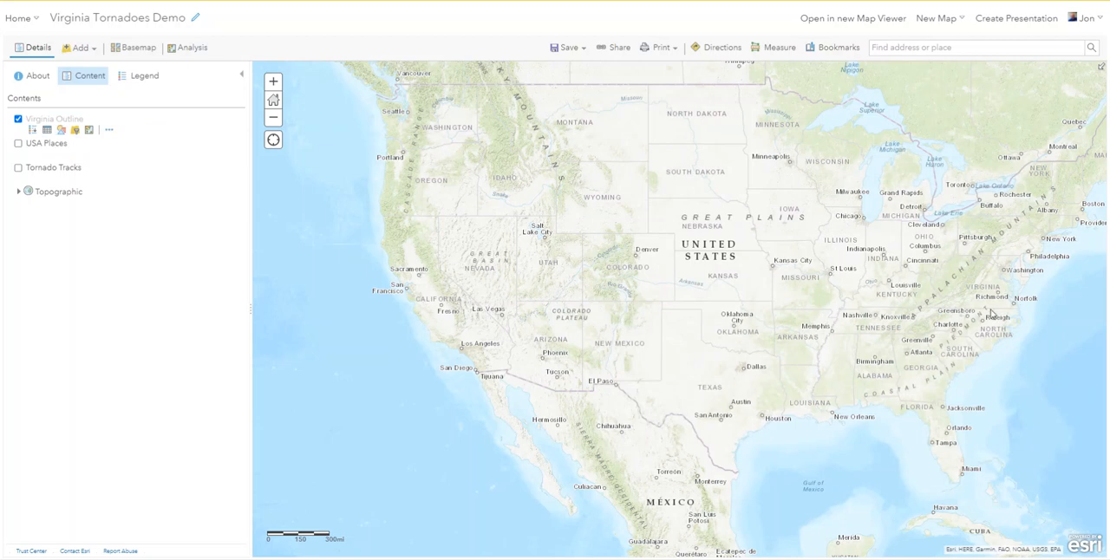
{"action": "scroll", "coordinate": [993, 312], "scroll_direction": "up", "scroll_amount": 1}
{"action": "scroll", "coordinate": [992, 312], "scroll_direction": "up", "scroll_amount": 2}
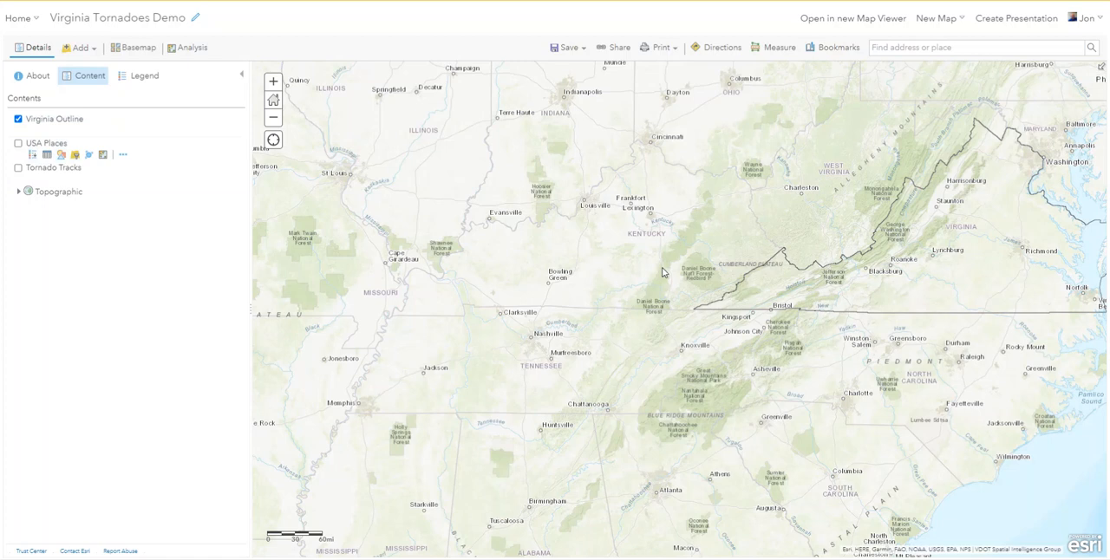
{"action": "left_click_drag", "start_coordinate": [921, 299], "coordinate": [832, 319]}
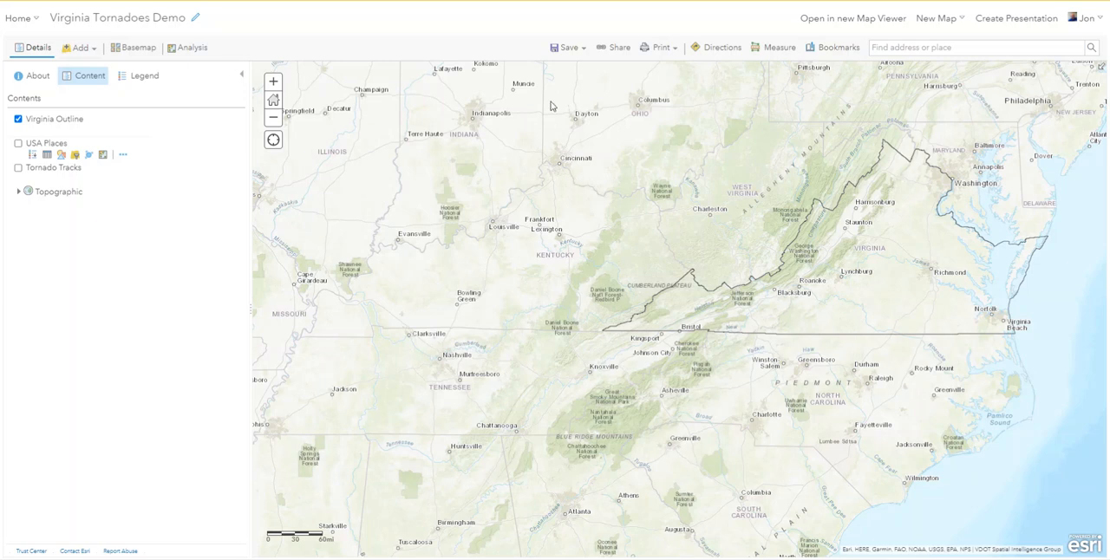
{"action": "left_click", "coordinate": [567, 50]}
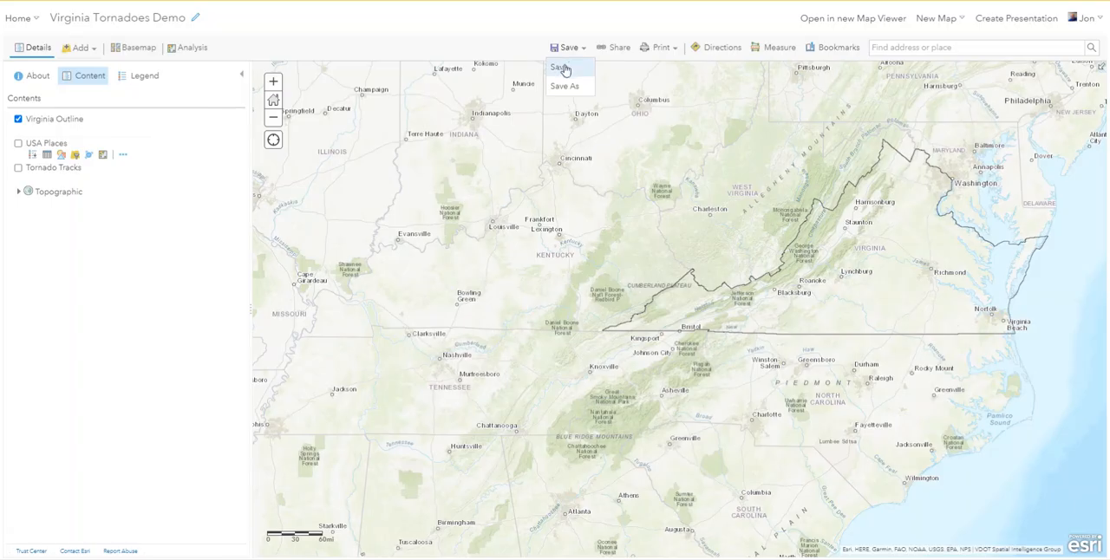
{"action": "left_click", "coordinate": [561, 67]}
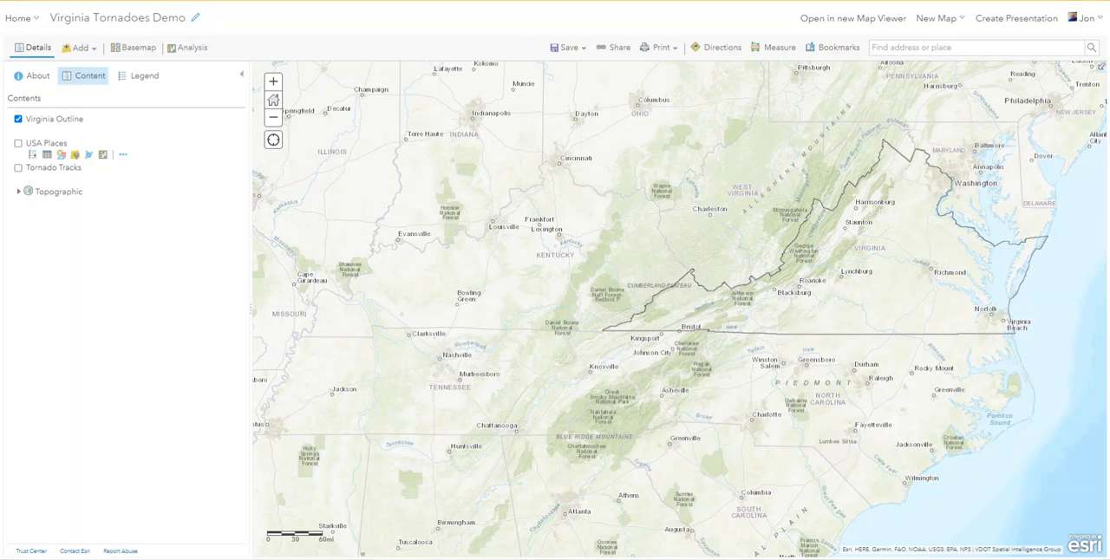
Switch to the assignment PDF in Acrobat Reader to examine the example map, and move its window off the web map.
{"action": "key", "text": "alt+Tab"}
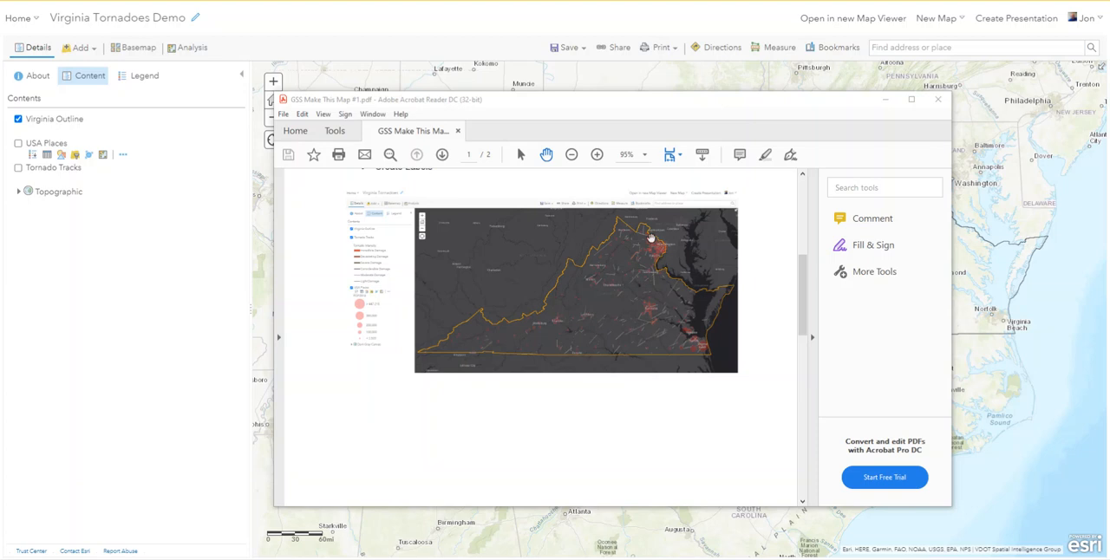
{"action": "left_click_drag", "start_coordinate": [594, 112], "coordinate": [1109, 109]}
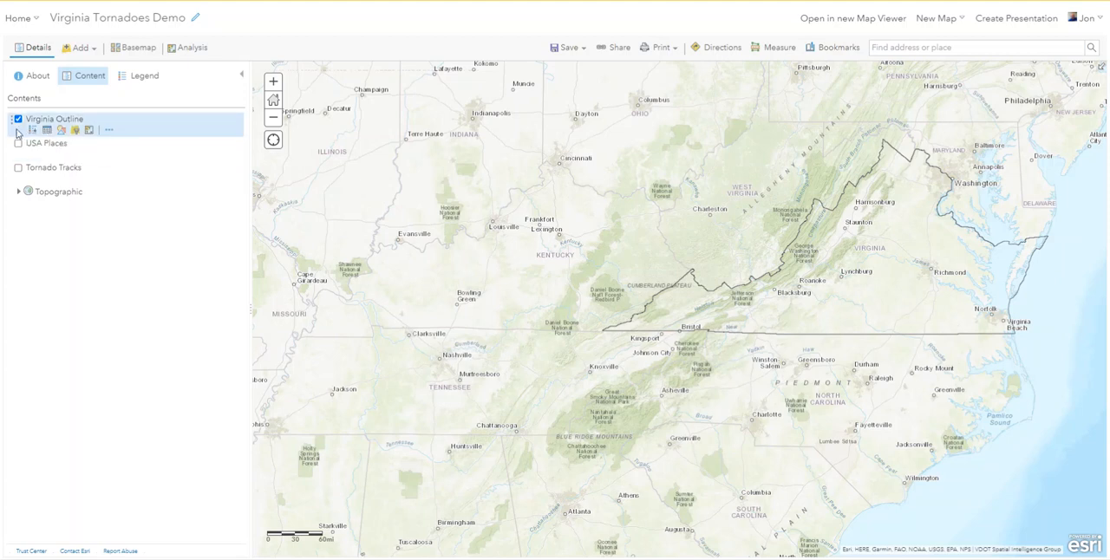
Show the Tornado Tracks layer and start a filter expression on its State field using the operator "is".
{"action": "left_click", "coordinate": [17, 168]}
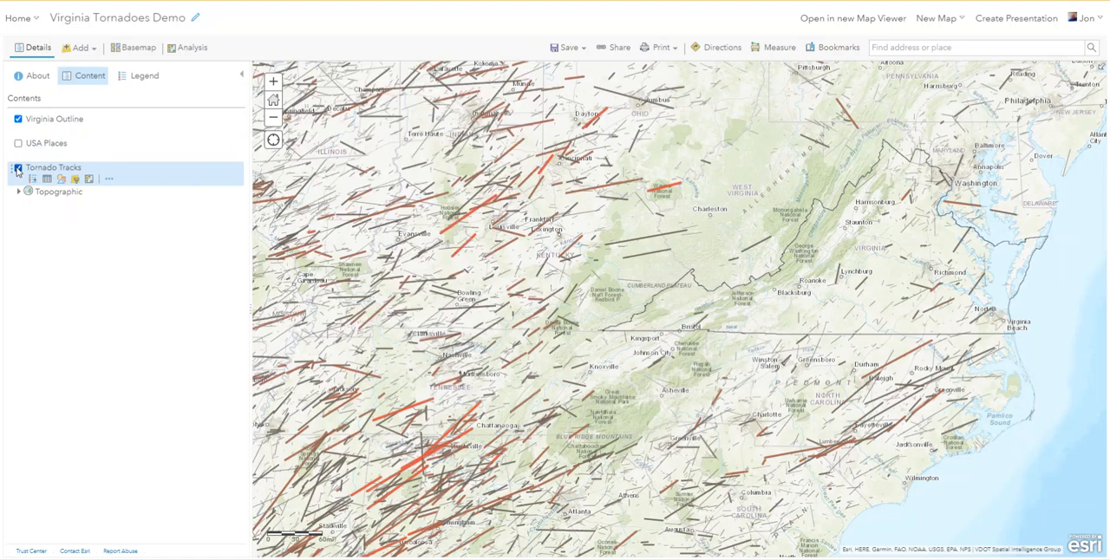
{"action": "left_click", "coordinate": [76, 179]}
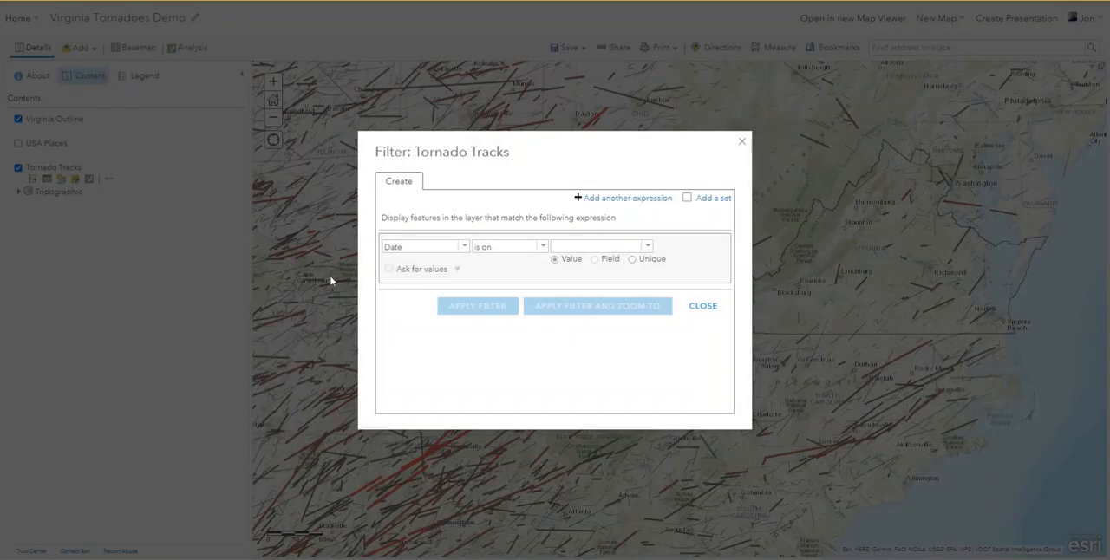
{"action": "left_click", "coordinate": [460, 249]}
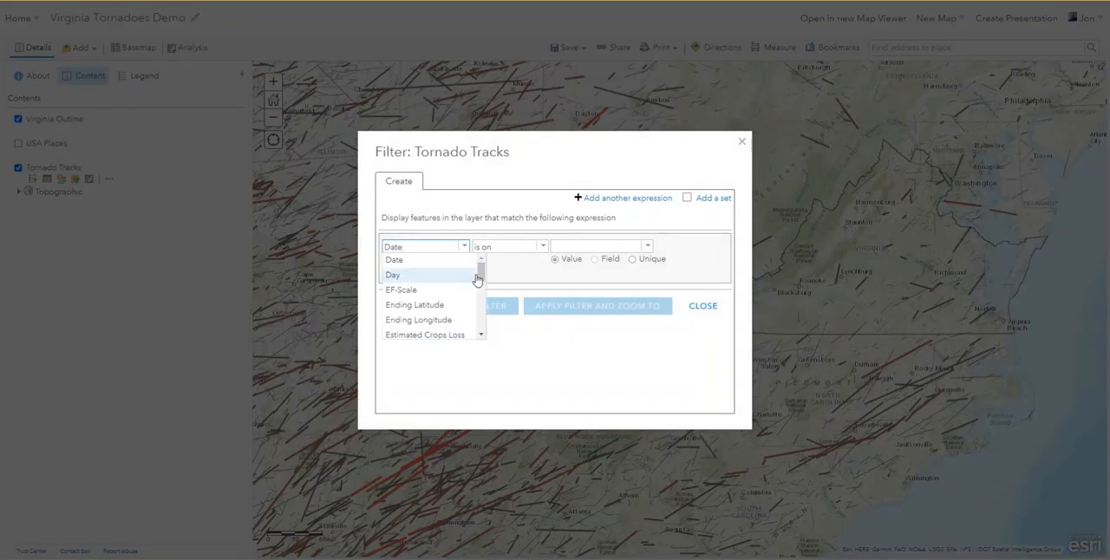
{"action": "left_click_drag", "start_coordinate": [480, 269], "coordinate": [482, 320]}
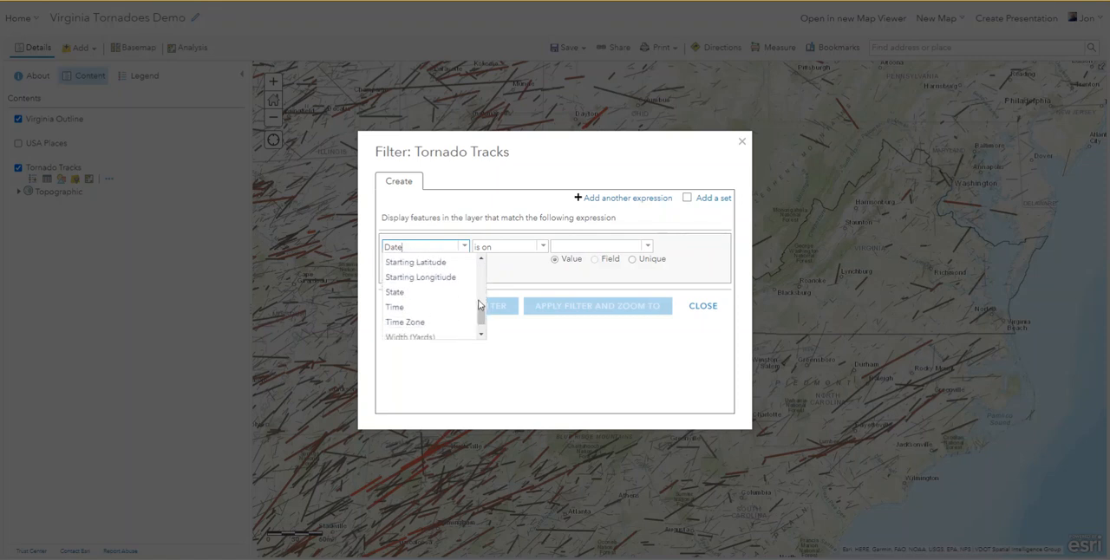
{"action": "left_click", "coordinate": [412, 298]}
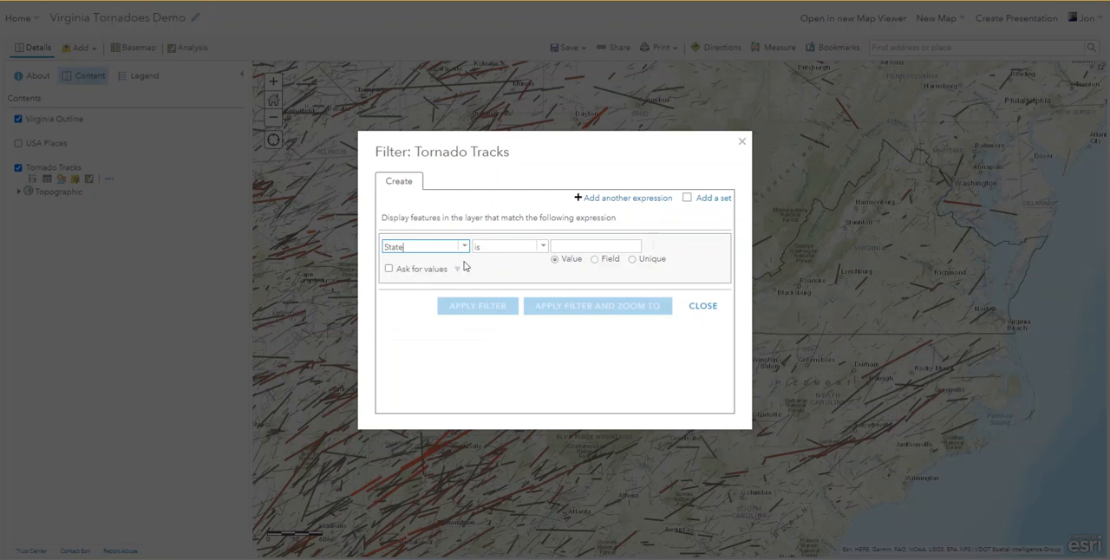
{"action": "left_click", "coordinate": [542, 248]}
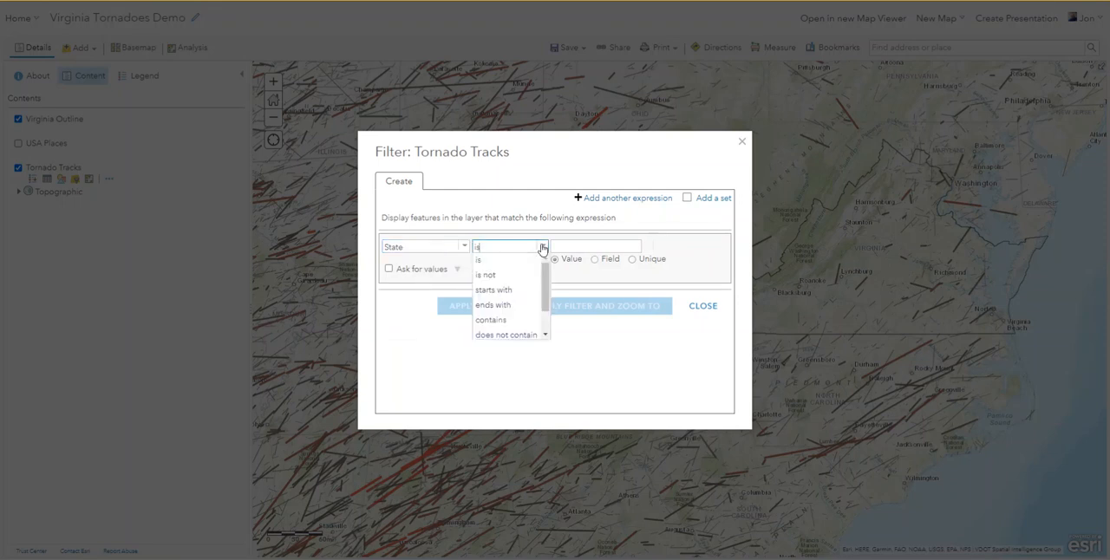
{"action": "left_click", "coordinate": [542, 248]}
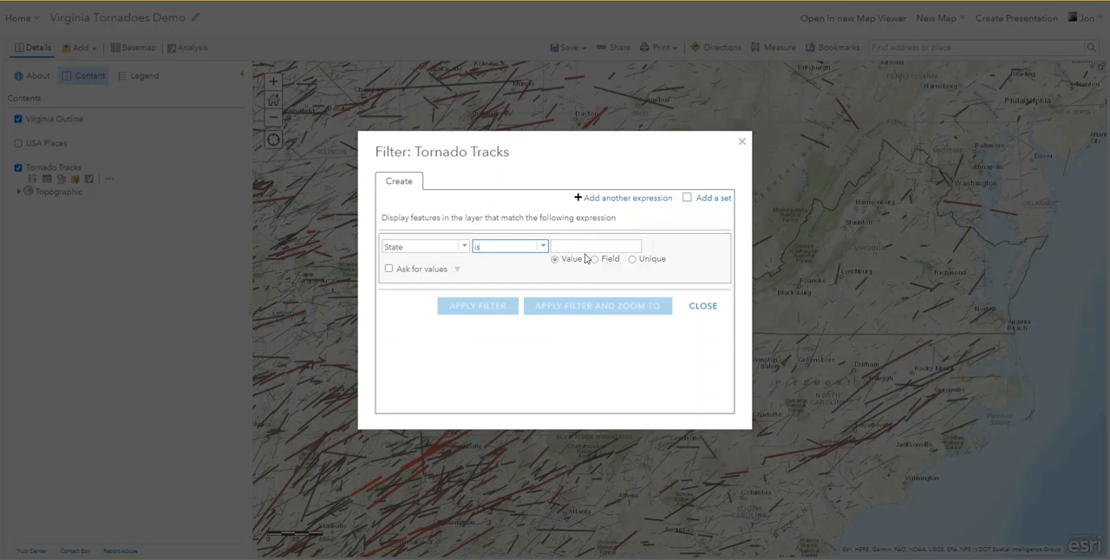
Set the State filter to the unique value VA and apply it, zooming to the filtered tornado tracks.
{"action": "left_click", "coordinate": [633, 260]}
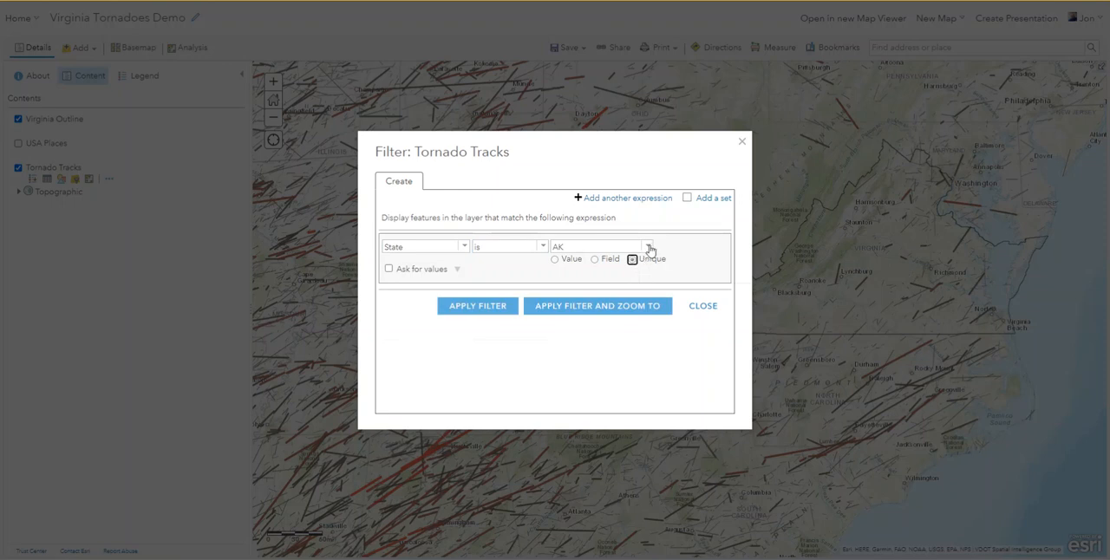
{"action": "left_click", "coordinate": [648, 248]}
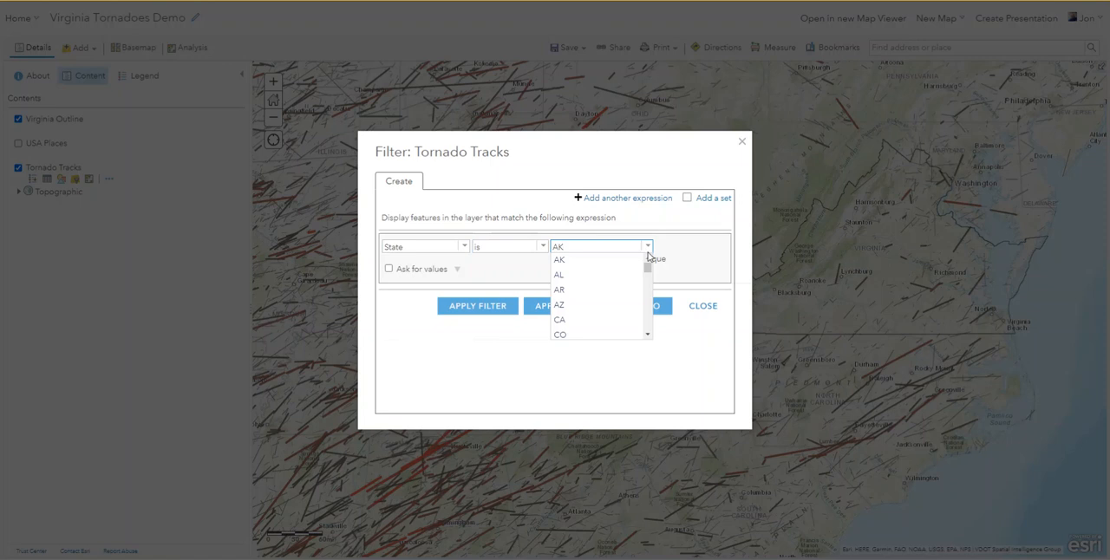
{"action": "left_click_drag", "start_coordinate": [646, 273], "coordinate": [644, 332]}
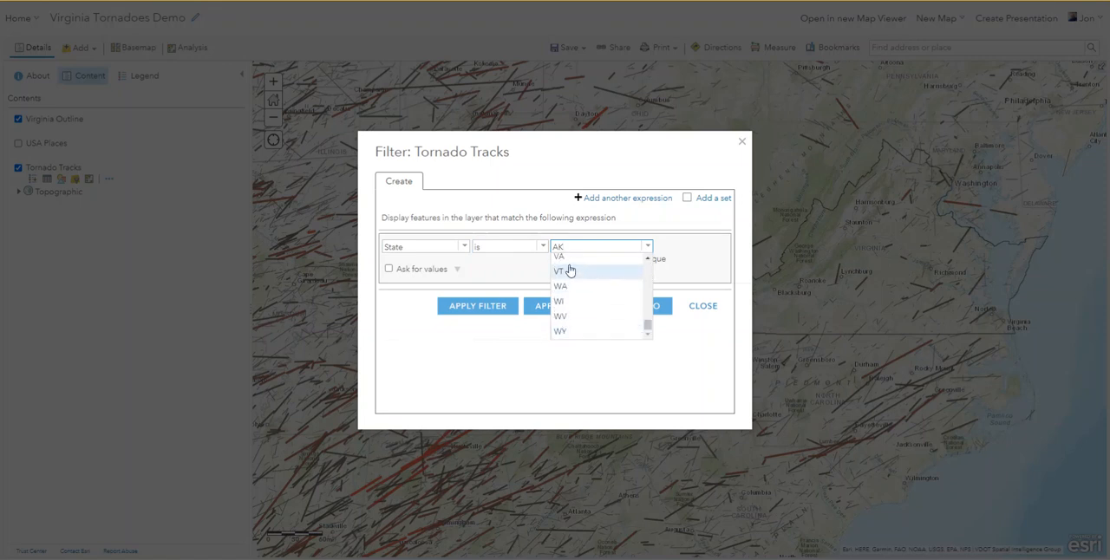
{"action": "left_click", "coordinate": [559, 256]}
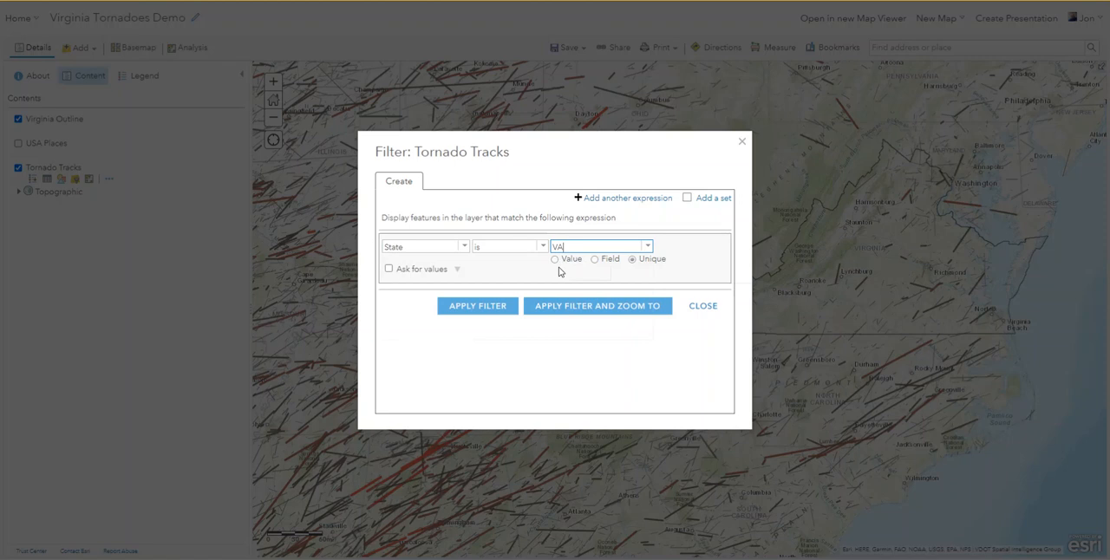
{"action": "left_click", "coordinate": [609, 306]}
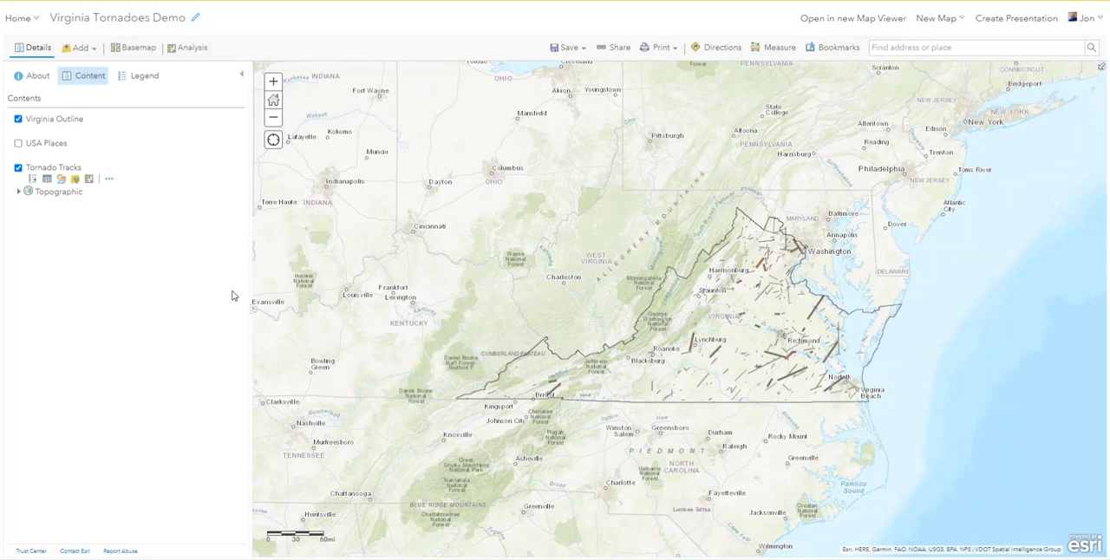
Show the USA Places layer instead of Tornado Tracks and start a USA Places filter expression on the STATE_NAME field.
{"action": "left_click", "coordinate": [18, 144]}
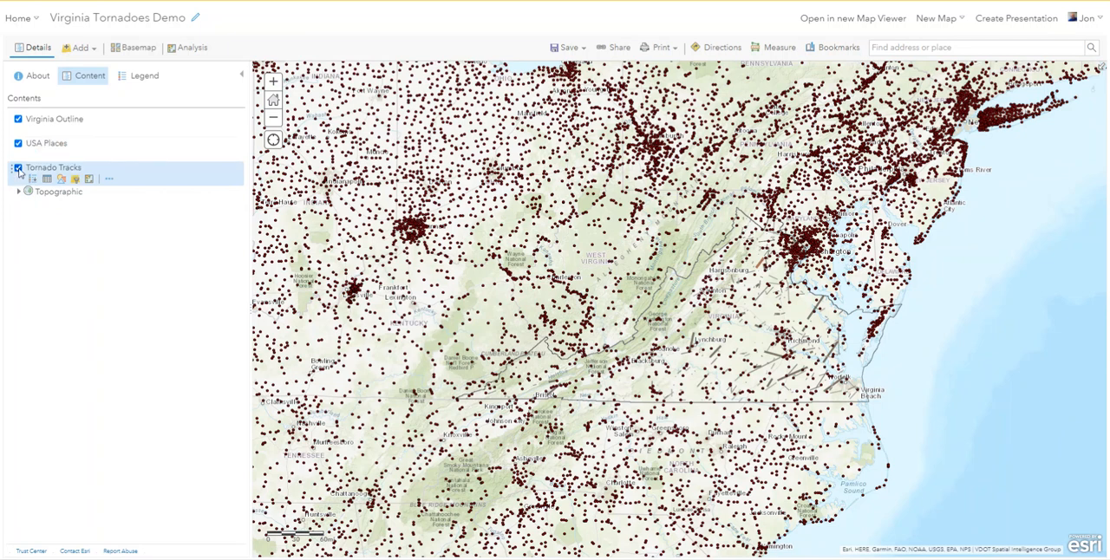
{"action": "left_click", "coordinate": [18, 168]}
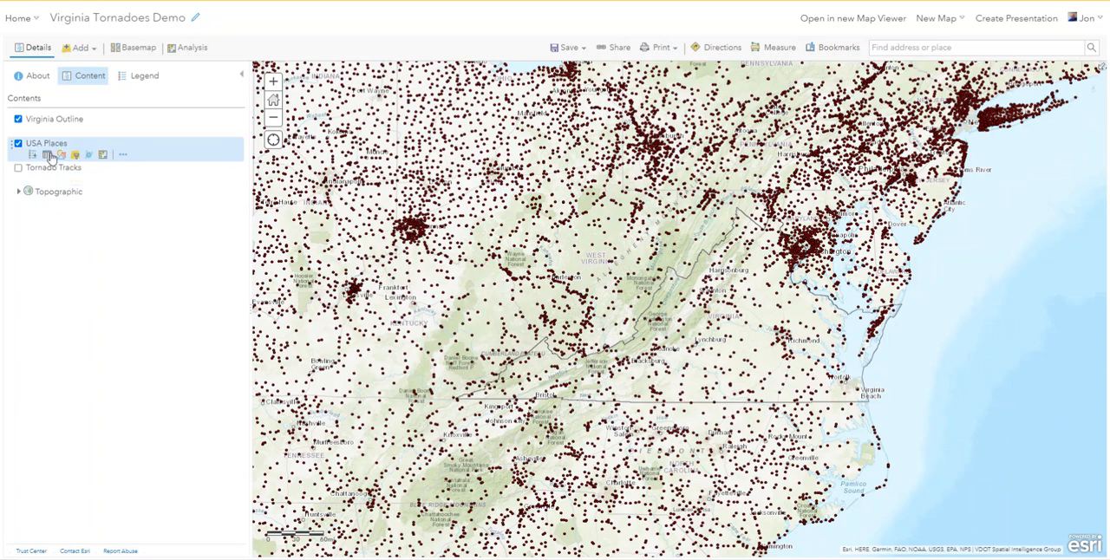
{"action": "left_click", "coordinate": [75, 156]}
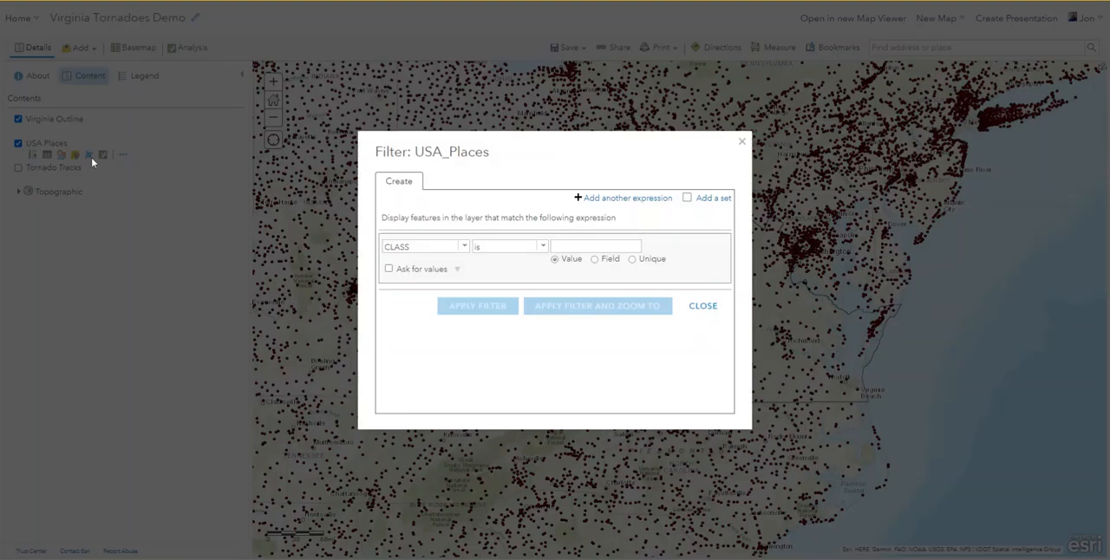
{"action": "left_click", "coordinate": [463, 248]}
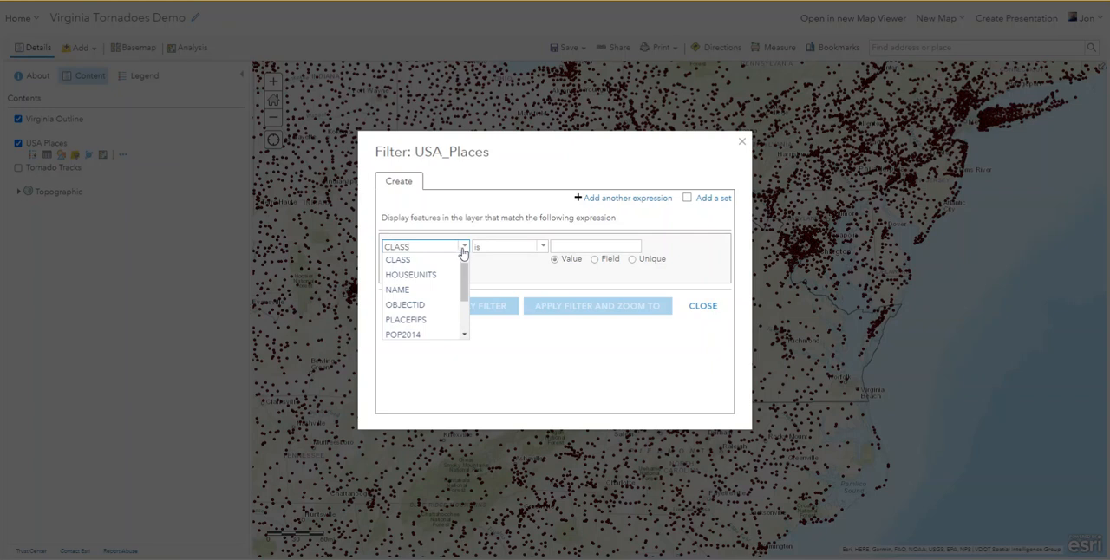
{"action": "left_click_drag", "start_coordinate": [464, 260], "coordinate": [462, 317]}
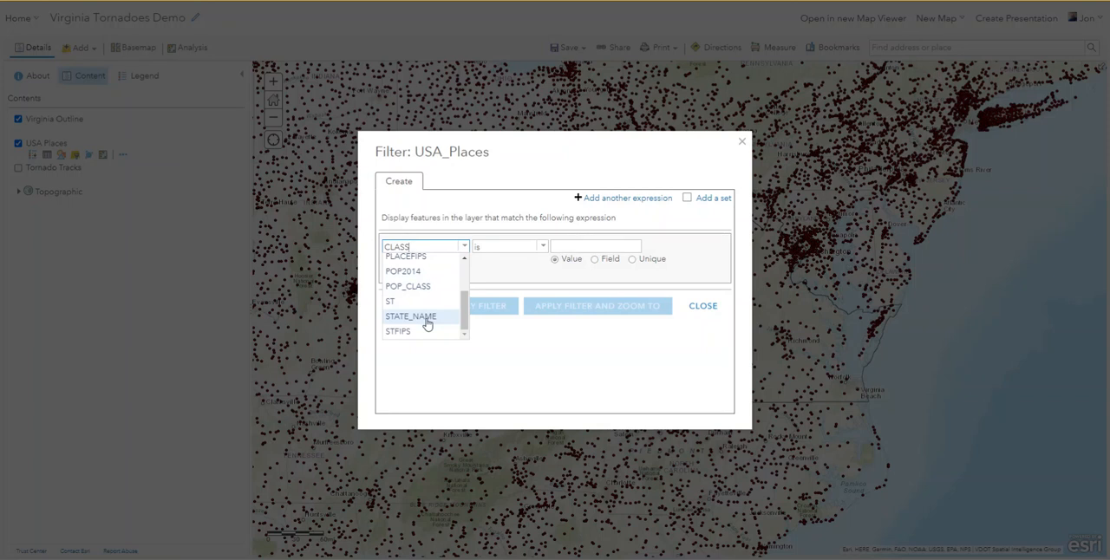
{"action": "left_click", "coordinate": [426, 324]}
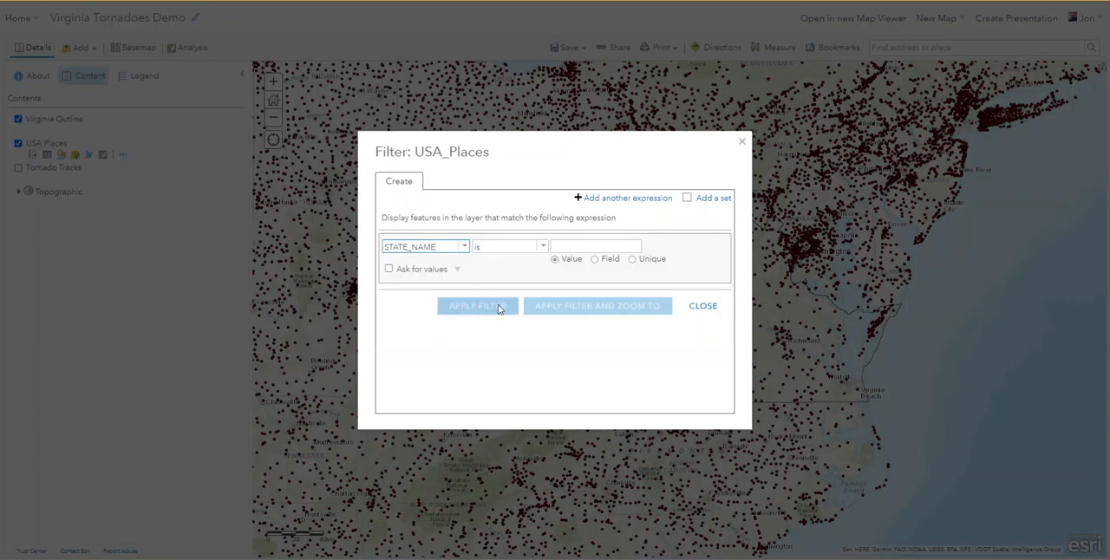
Set the STATE_NAME filter to the unique value Virginia and apply it, zooming to the filtered places.
{"action": "left_click", "coordinate": [632, 260]}
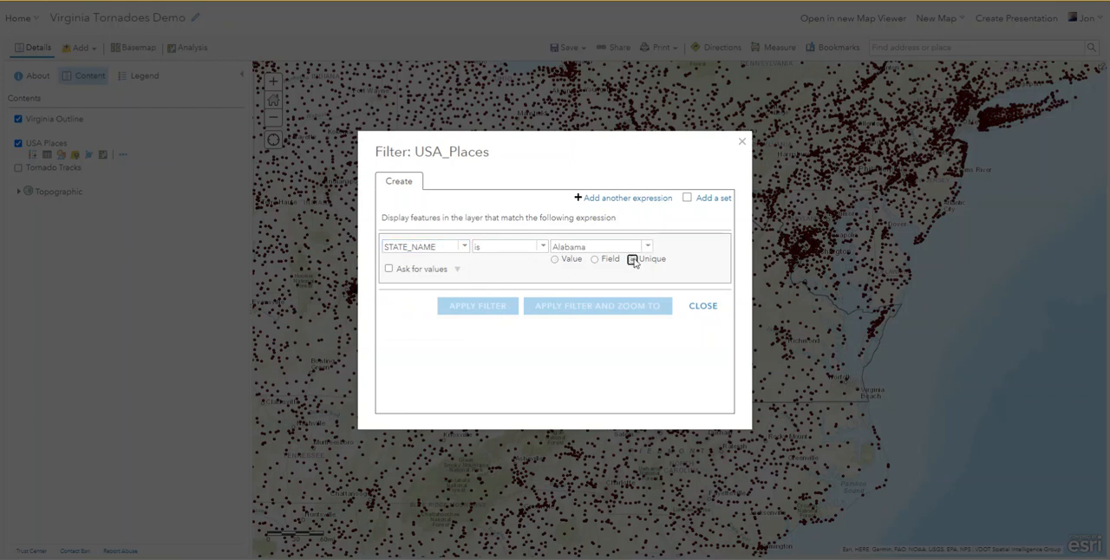
{"action": "left_click", "coordinate": [646, 247]}
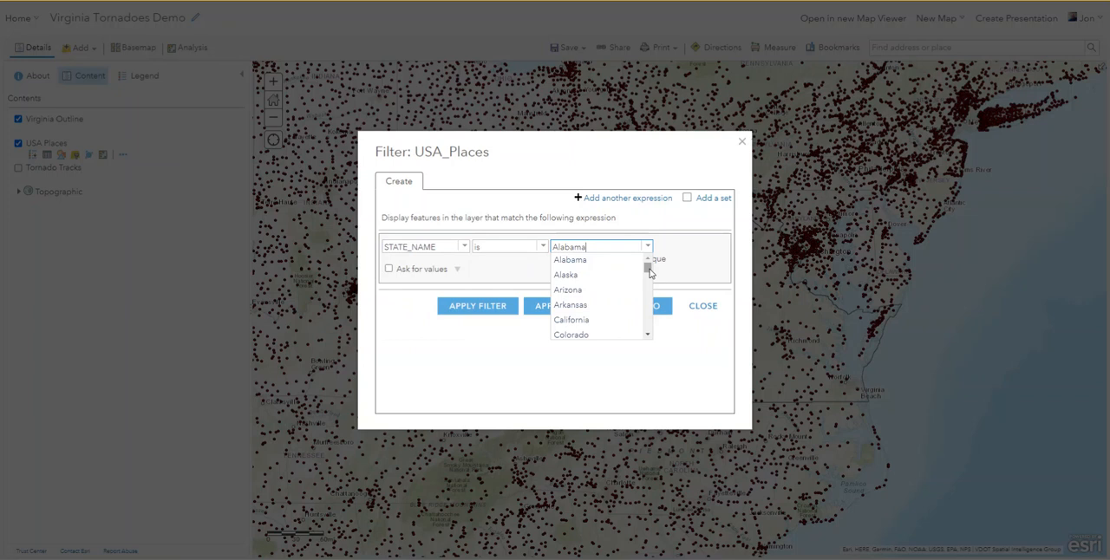
{"action": "left_click_drag", "start_coordinate": [650, 265], "coordinate": [649, 325]}
{"action": "left_click", "coordinate": [568, 272]}
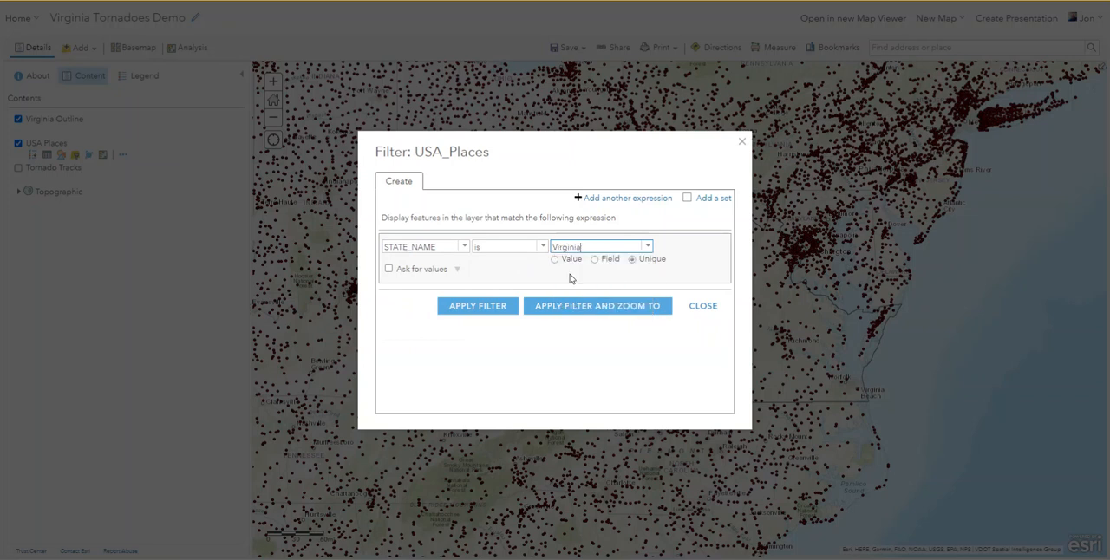
{"action": "left_click", "coordinate": [602, 307]}
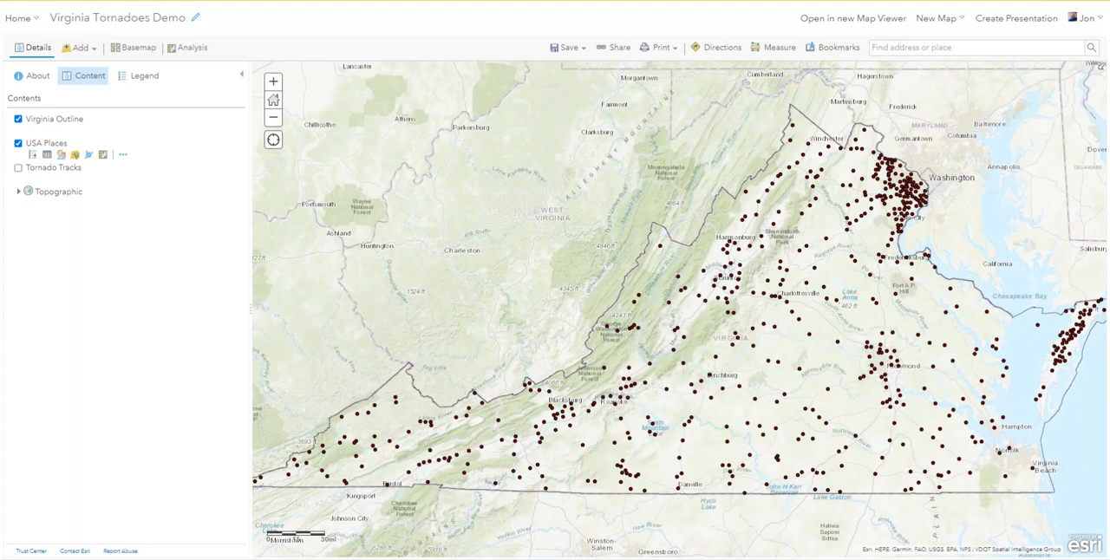
Consult the example map in the assignment PDF, and add a second expression on the POP_CLASS field to the USA Places filter.
{"action": "left_click_drag", "start_coordinate": [1109, 173], "coordinate": [654, 93]}
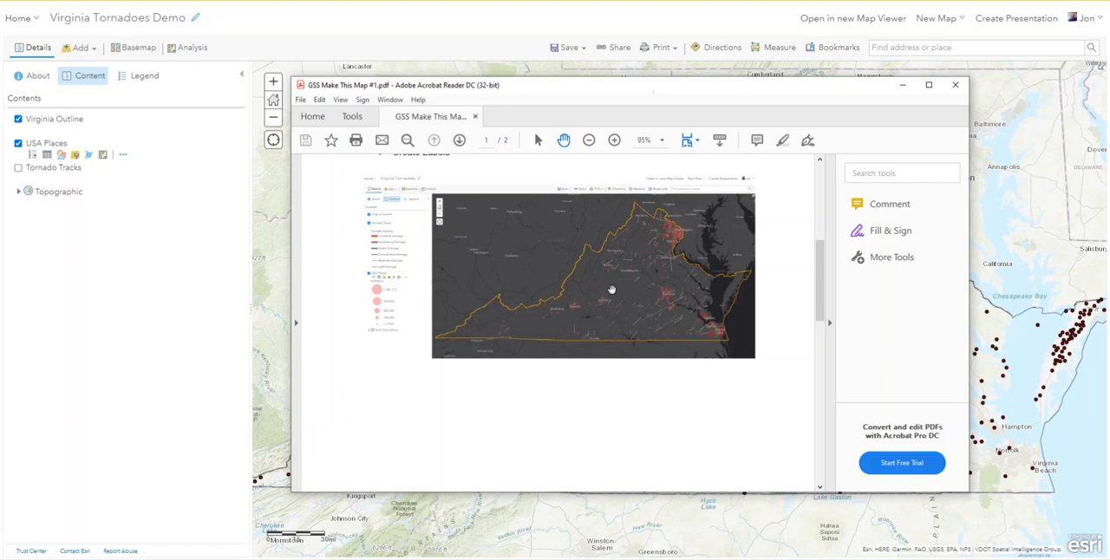
{"action": "left_click_drag", "start_coordinate": [624, 84], "coordinate": [1109, 173]}
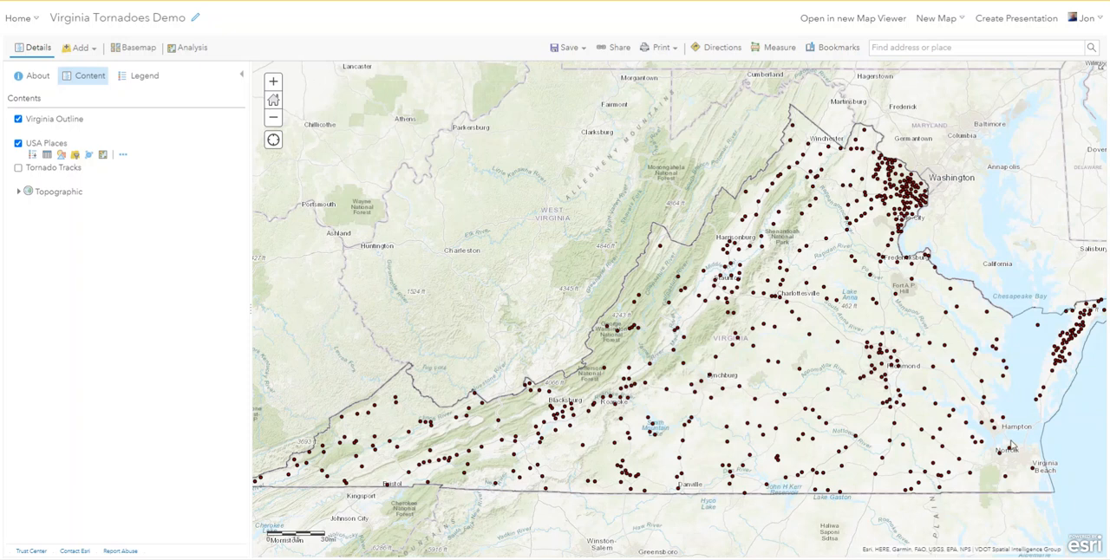
{"action": "left_click", "coordinate": [76, 155]}
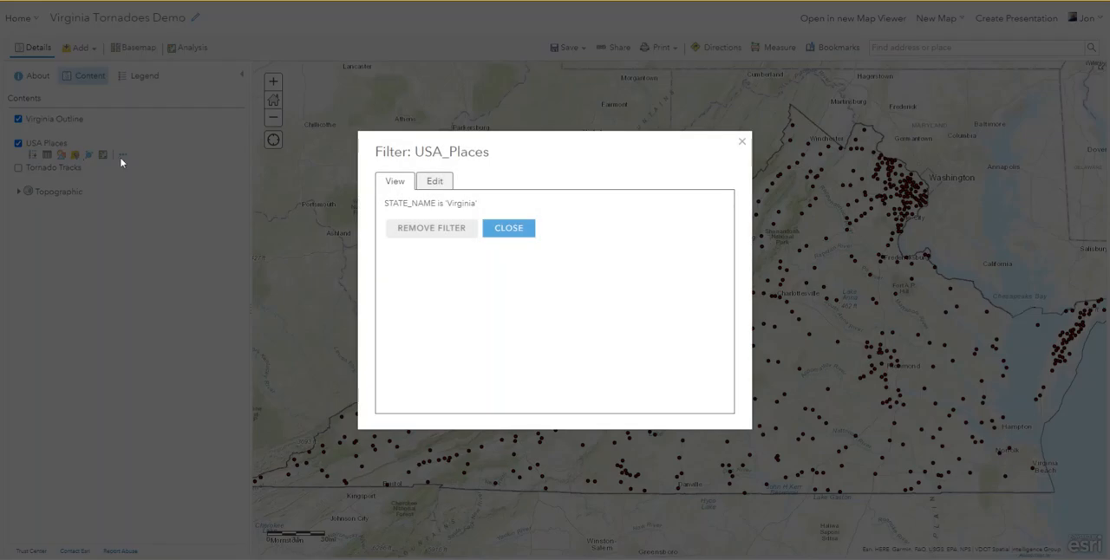
{"action": "left_click", "coordinate": [434, 182]}
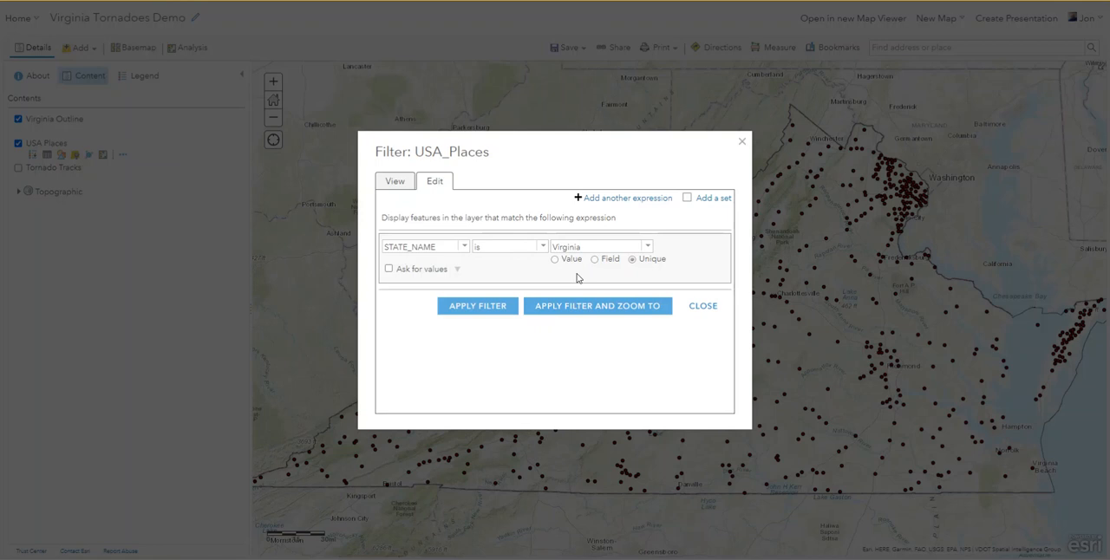
{"action": "left_click", "coordinate": [617, 201]}
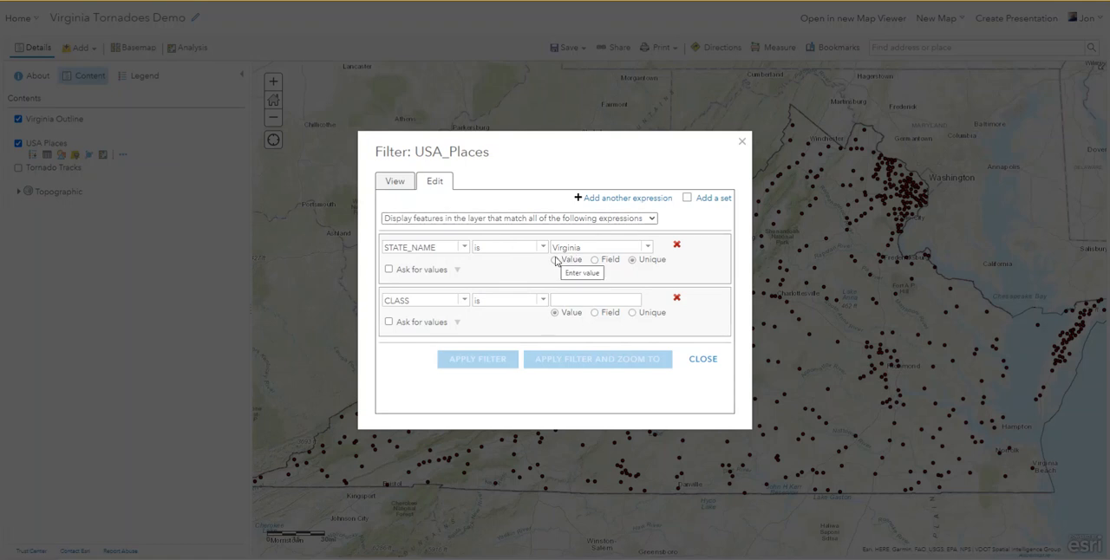
{"action": "left_click", "coordinate": [465, 302]}
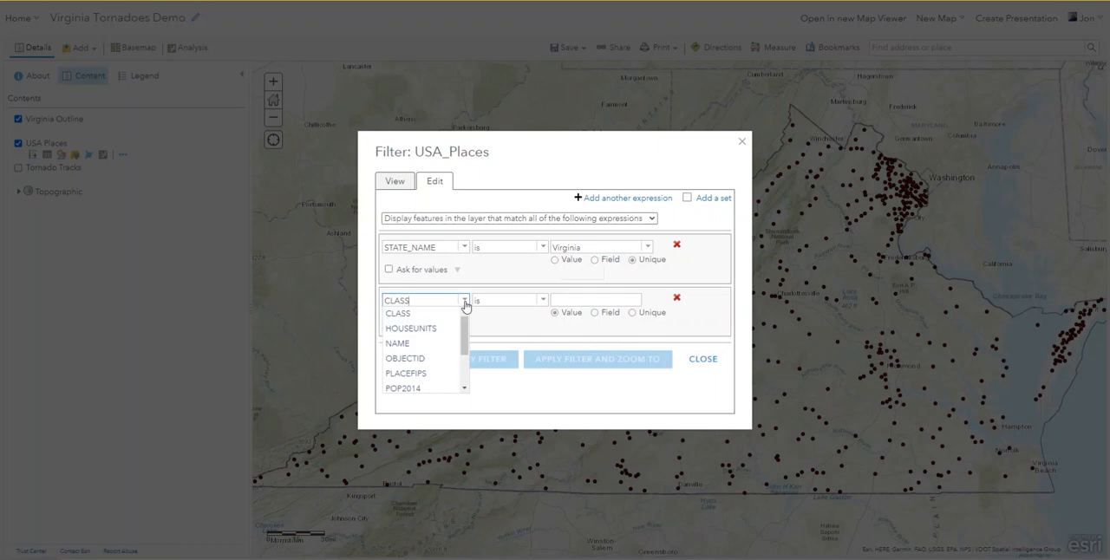
{"action": "left_click_drag", "start_coordinate": [463, 329], "coordinate": [461, 313]}
{"action": "scroll", "coordinate": [419, 348], "scroll_direction": "down", "scroll_amount": 3}
{"action": "left_click", "coordinate": [418, 345]}
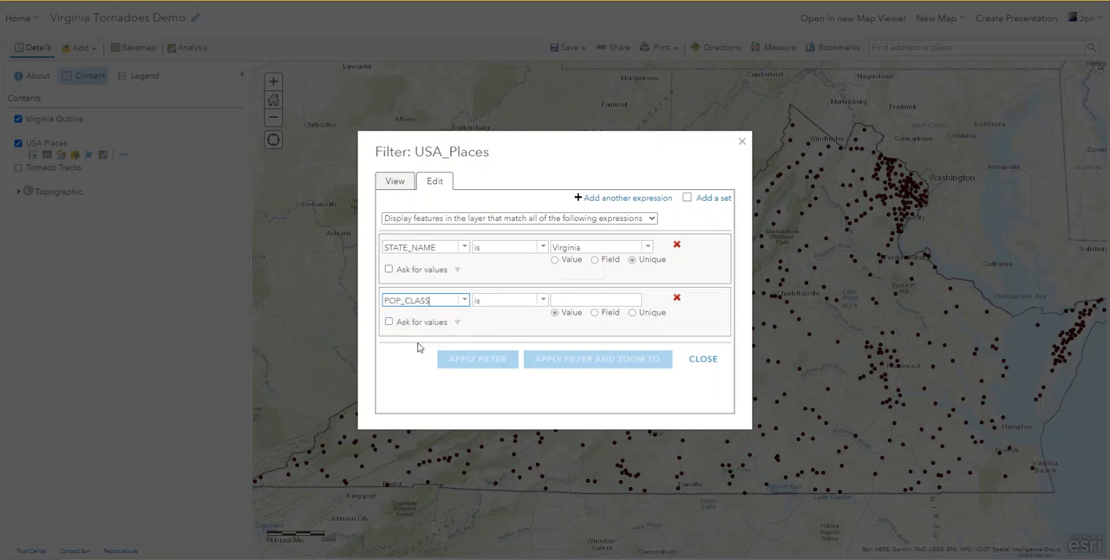
Set the POP_CLASS expression to "is greater than" the unique value 4 and apply the filter, zooming to the matching places.
{"action": "left_click", "coordinate": [542, 300]}
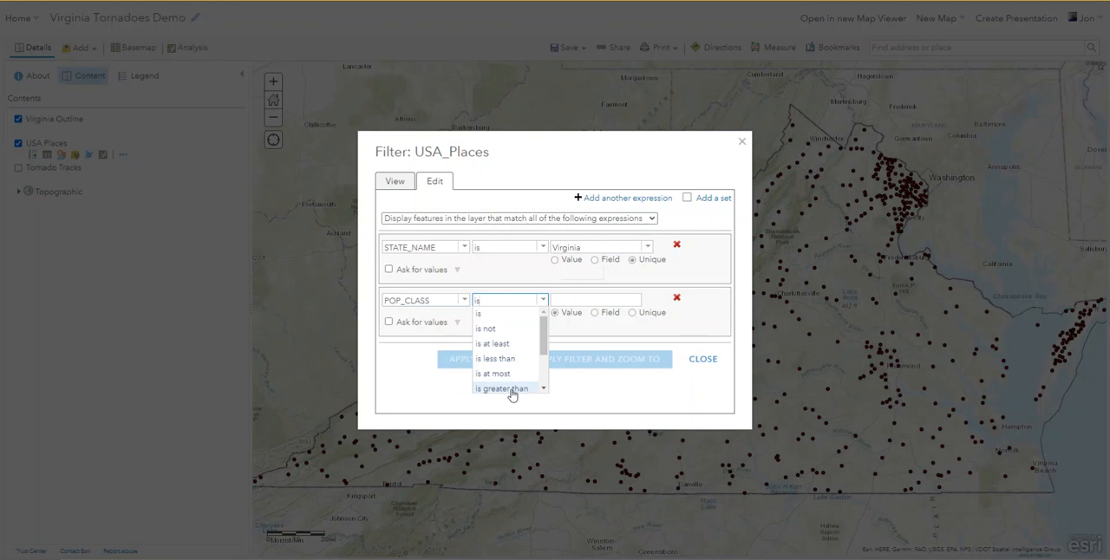
{"action": "left_click", "coordinate": [502, 388]}
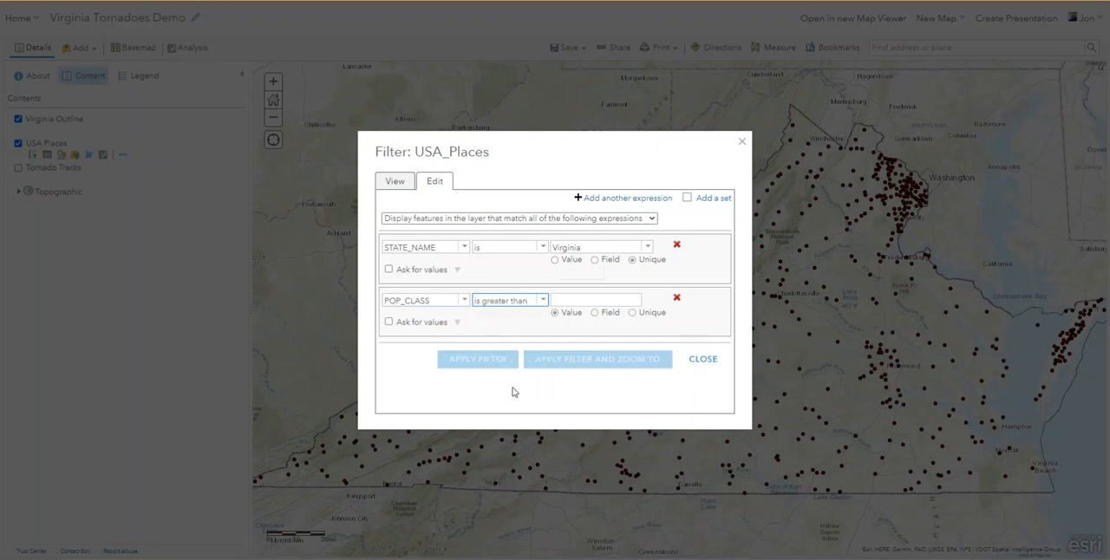
{"action": "left_click", "coordinate": [633, 314]}
{"action": "left_click", "coordinate": [648, 301]}
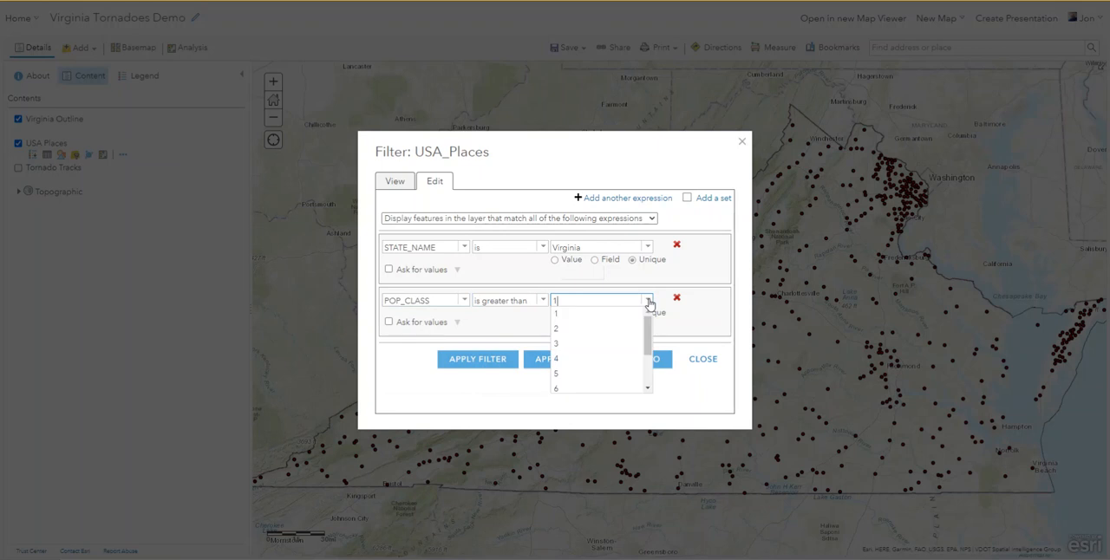
{"action": "left_click", "coordinate": [570, 366]}
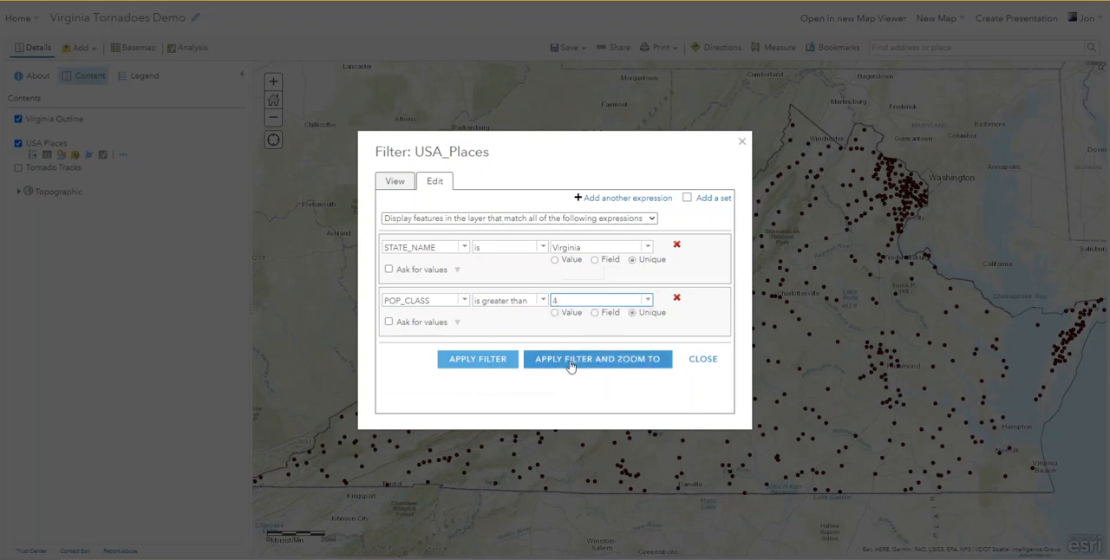
{"action": "left_click", "coordinate": [571, 365]}
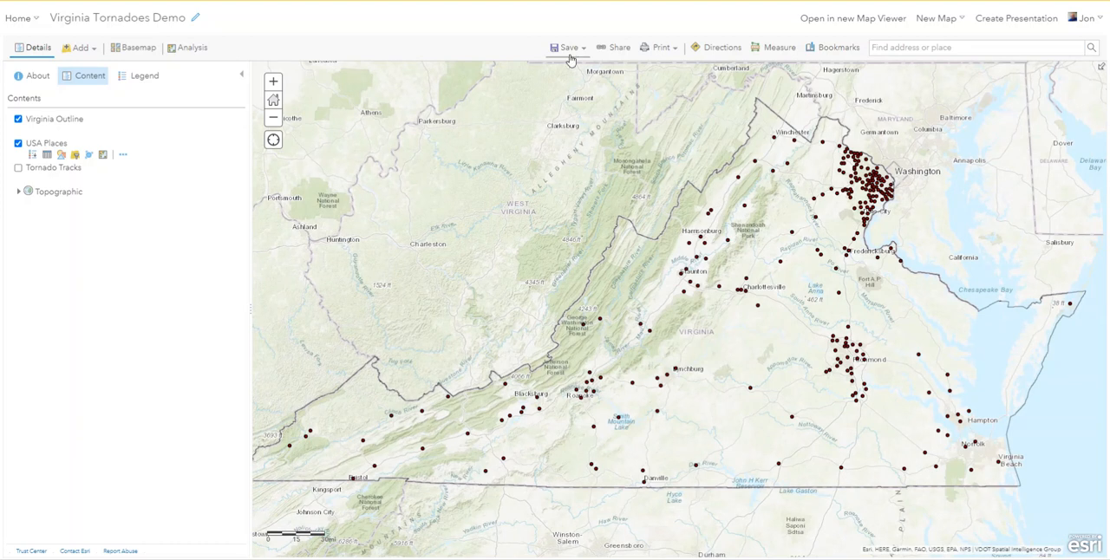
Save the map and change its basemap to Dark Gray Canvas.
{"action": "left_click", "coordinate": [569, 49]}
{"action": "left_click", "coordinate": [562, 68]}
{"action": "left_click", "coordinate": [136, 49]}
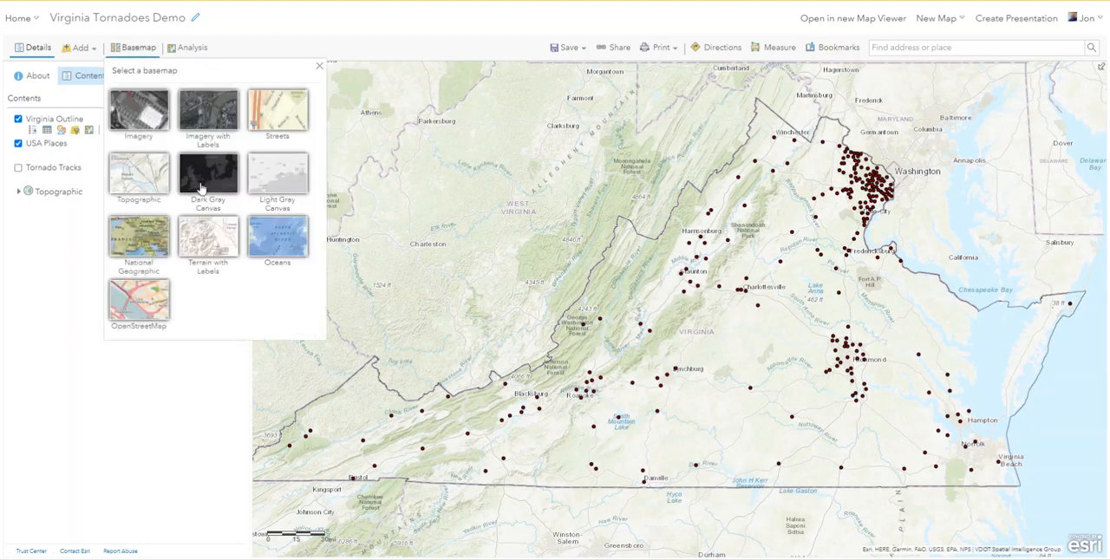
{"action": "left_click", "coordinate": [208, 175]}
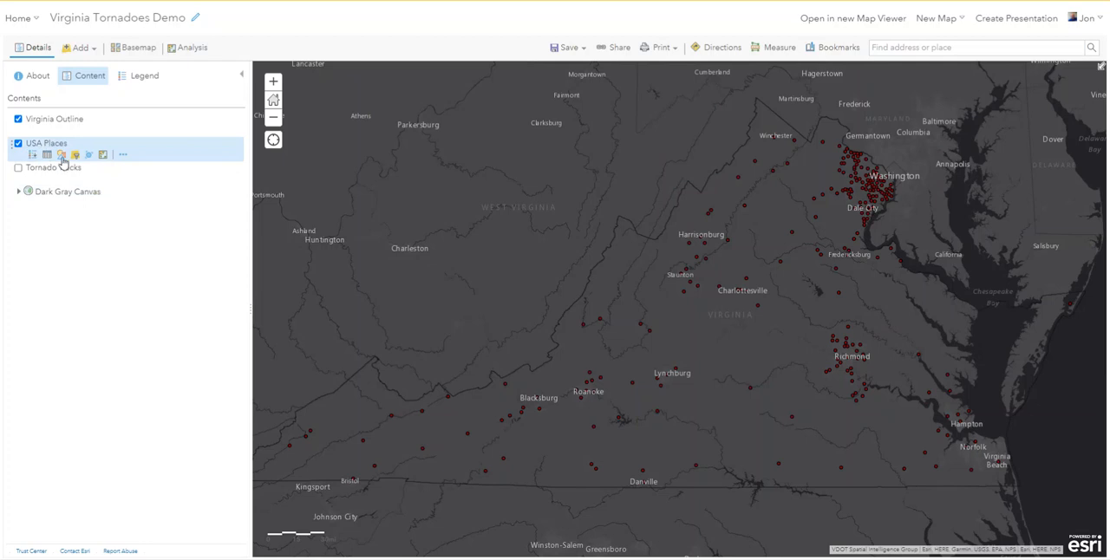
Style the USA Places layer by the POP2014 attribute, using the Counts and Amounts (Size) drawing style.
{"action": "left_click", "coordinate": [62, 155]}
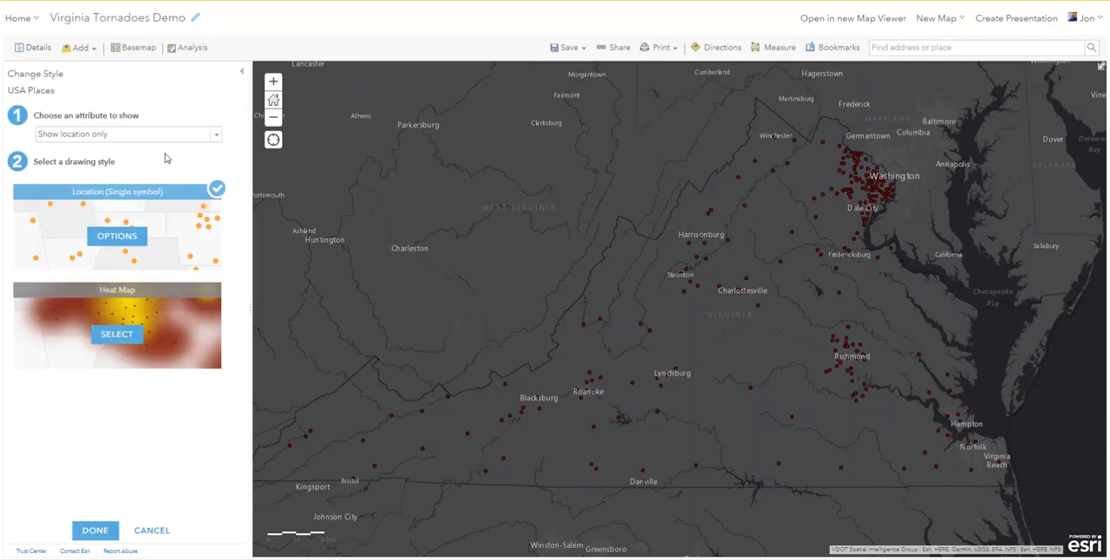
{"action": "left_click", "coordinate": [214, 139]}
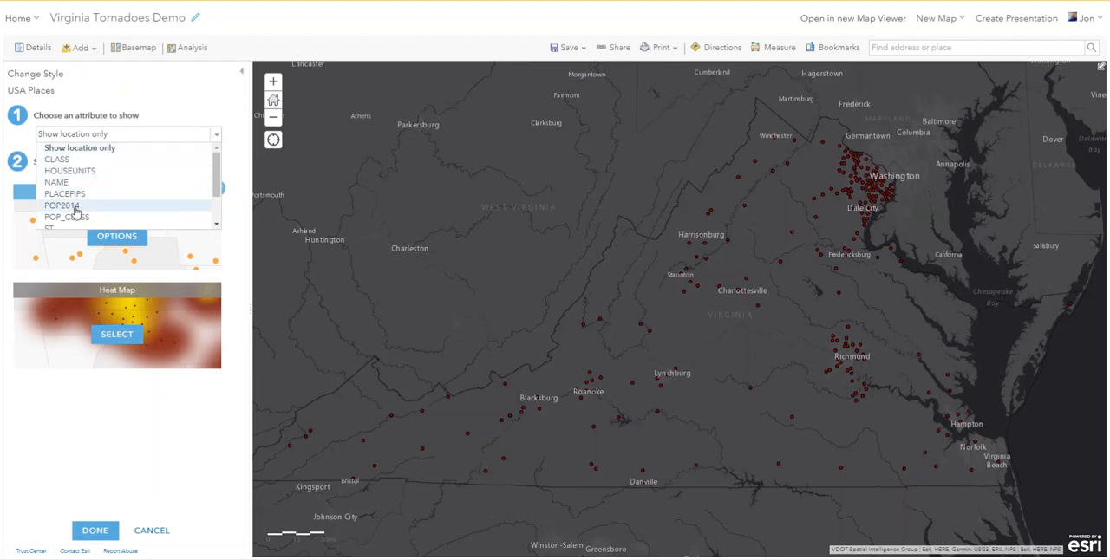
{"action": "left_click", "coordinate": [75, 211]}
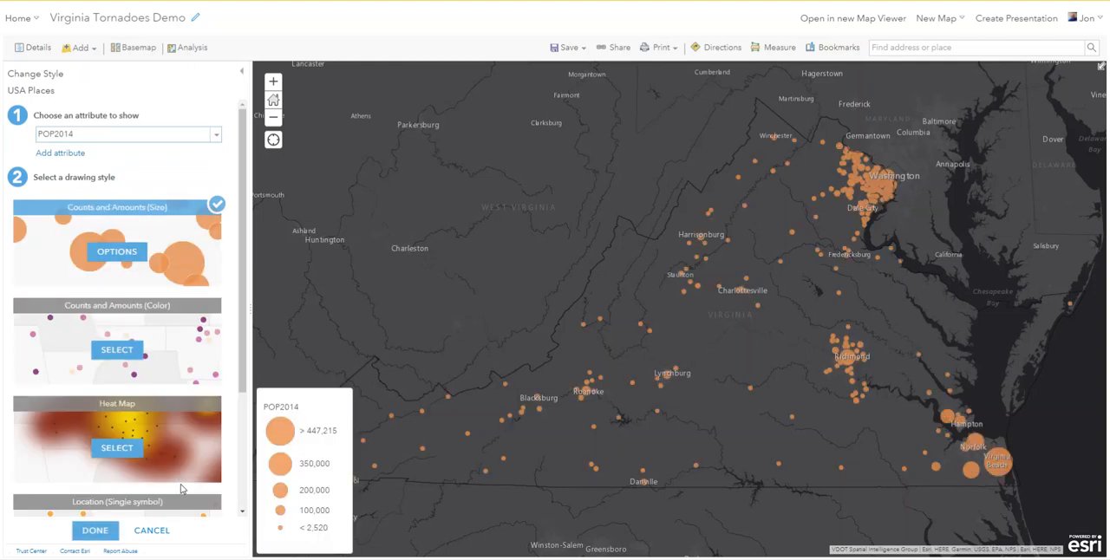
Give the USA Places symbols a red #E60000 fill with about 55% transparency, and finish the style change.
{"action": "left_click", "coordinate": [116, 251]}
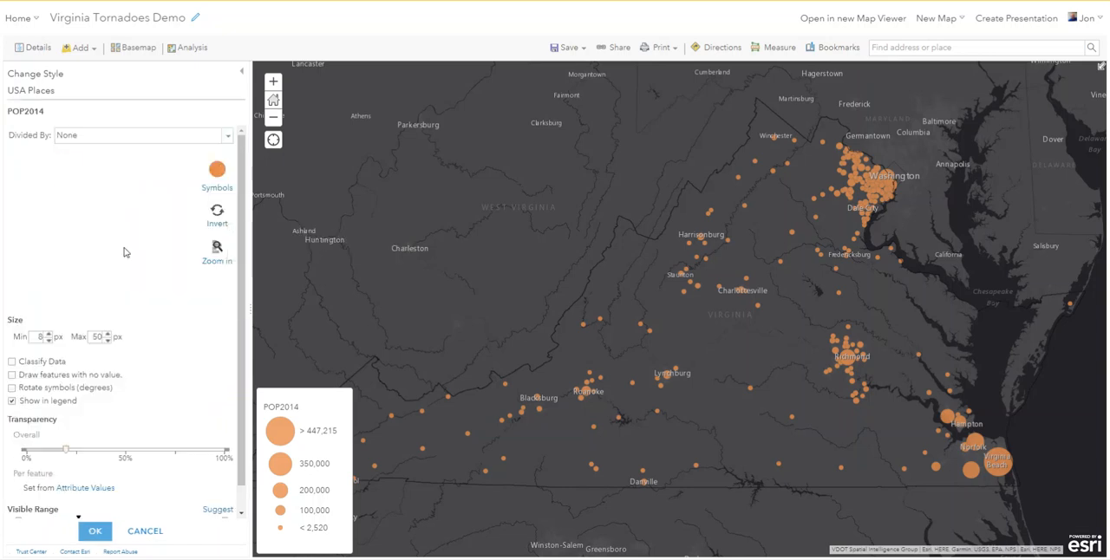
{"action": "left_click", "coordinate": [216, 171]}
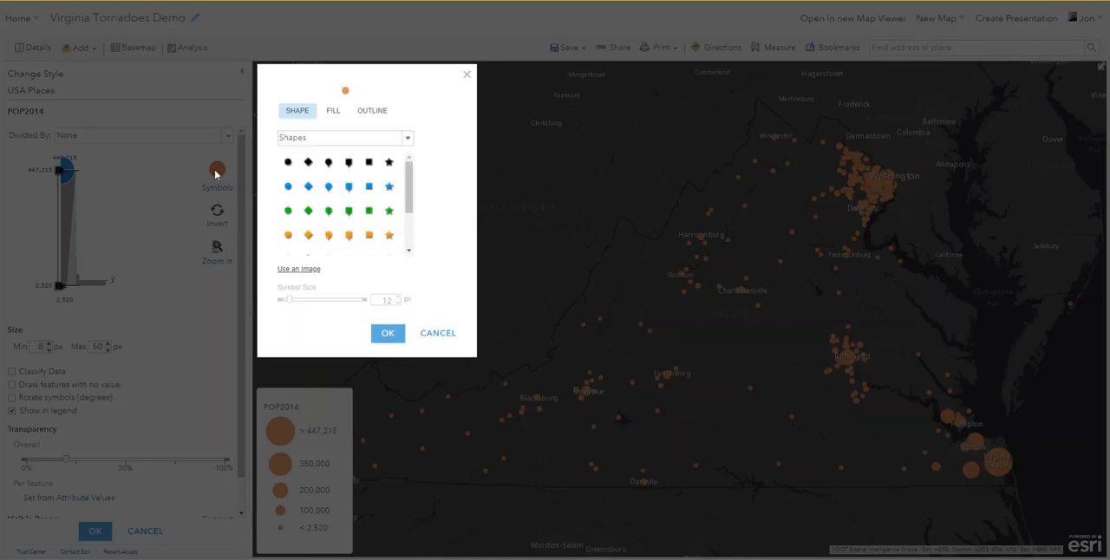
{"action": "left_click", "coordinate": [336, 113]}
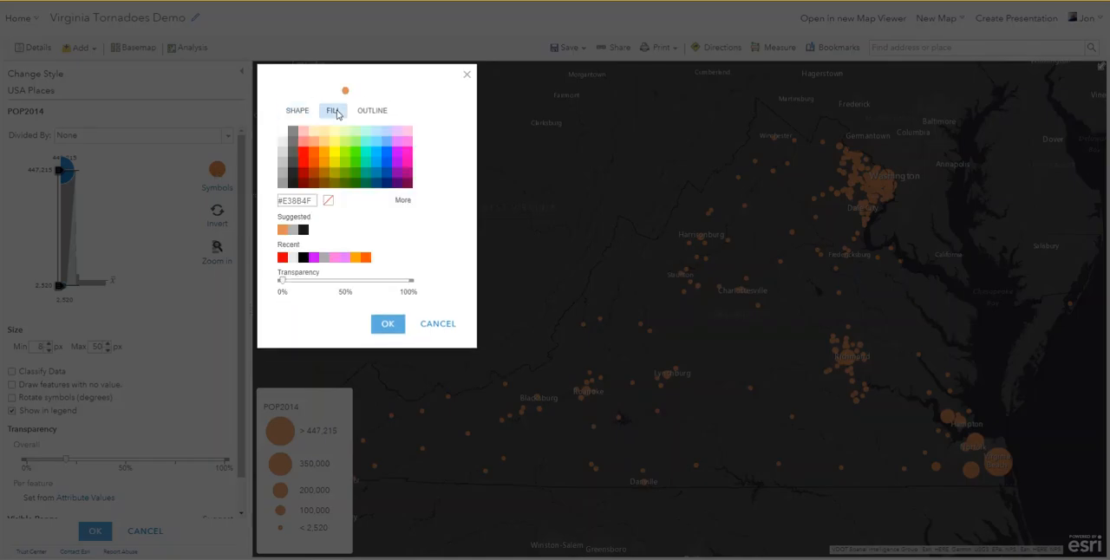
{"action": "left_click", "coordinate": [303, 165]}
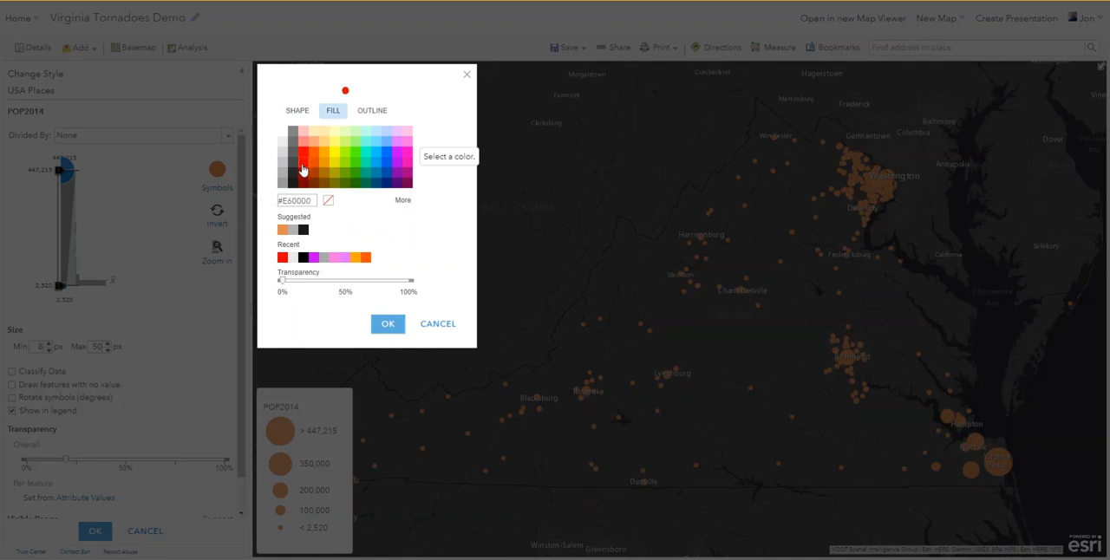
{"action": "left_click_drag", "start_coordinate": [283, 283], "coordinate": [355, 288]}
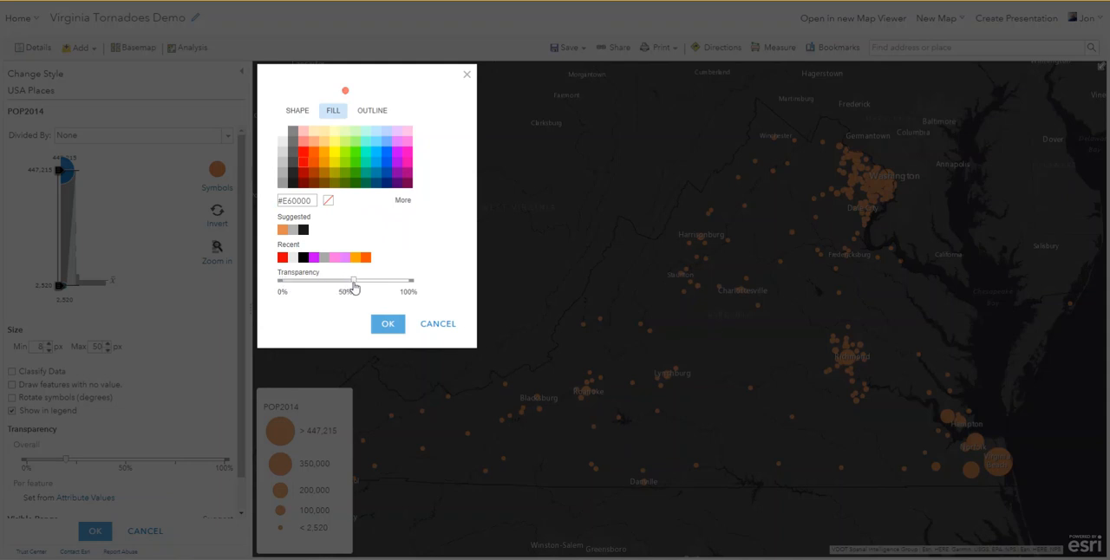
{"action": "left_click", "coordinate": [388, 323]}
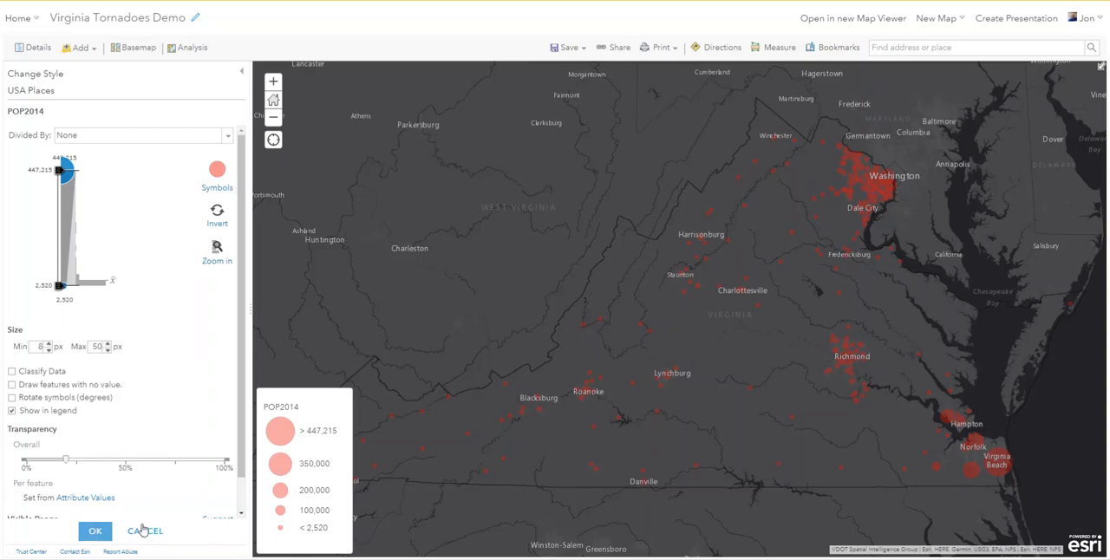
{"action": "left_click", "coordinate": [96, 538]}
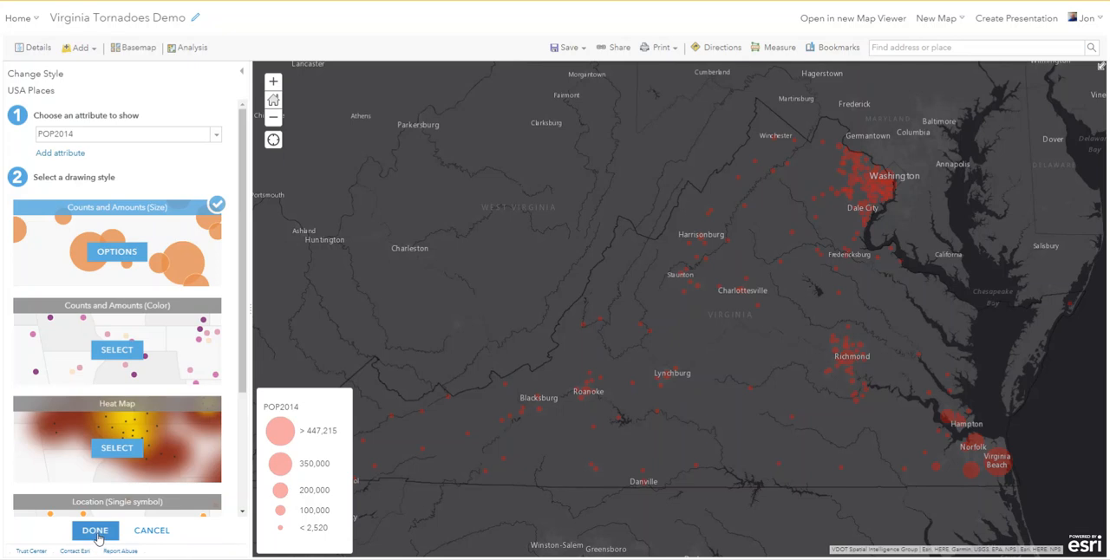
{"action": "left_click", "coordinate": [98, 534]}
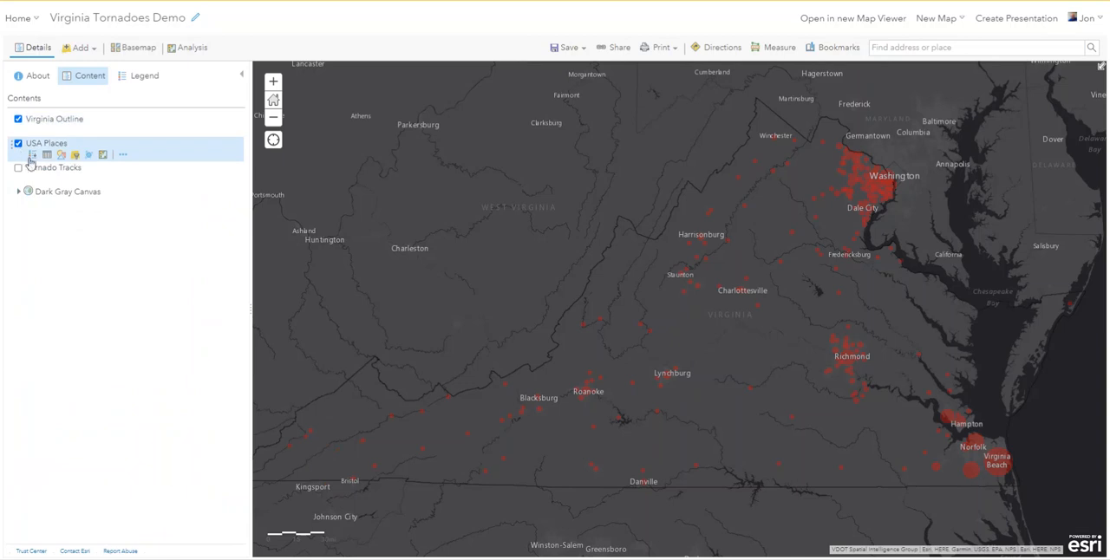
Show the POP2014 legend of the USA Places layer in the contents list.
{"action": "left_click", "coordinate": [33, 157]}
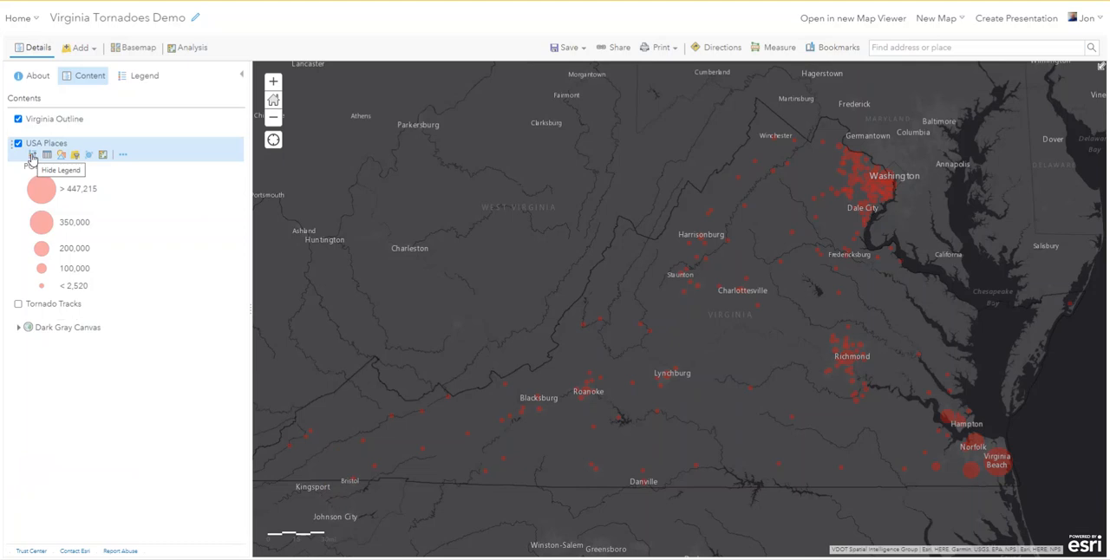
{"action": "left_click", "coordinate": [32, 157]}
{"action": "left_click", "coordinate": [32, 156]}
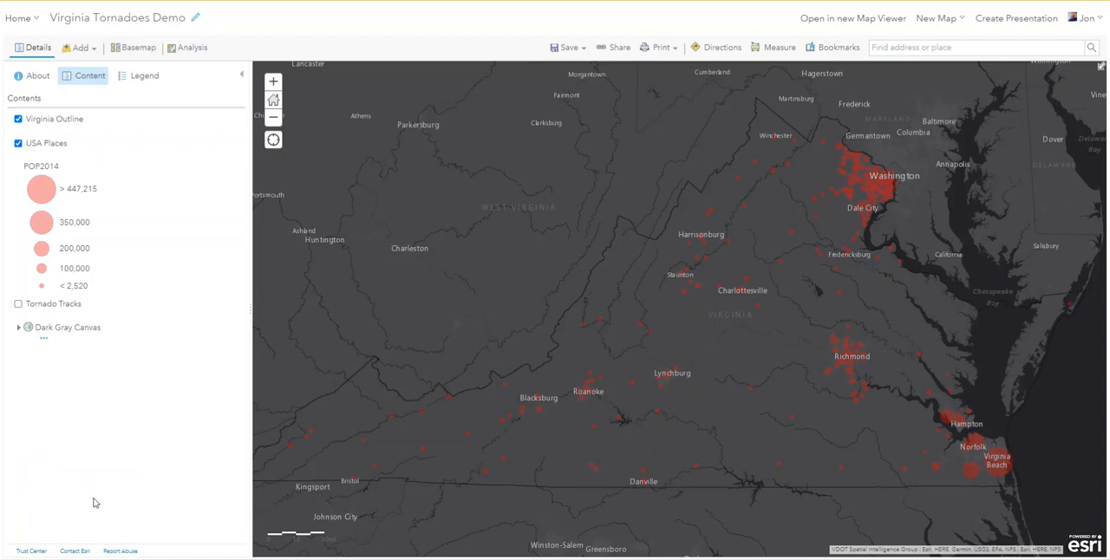
Turn on the Tornado Tracks layer and show its Tornado Intensity legend.
{"action": "mouse_move", "coordinate": [23, 311]}
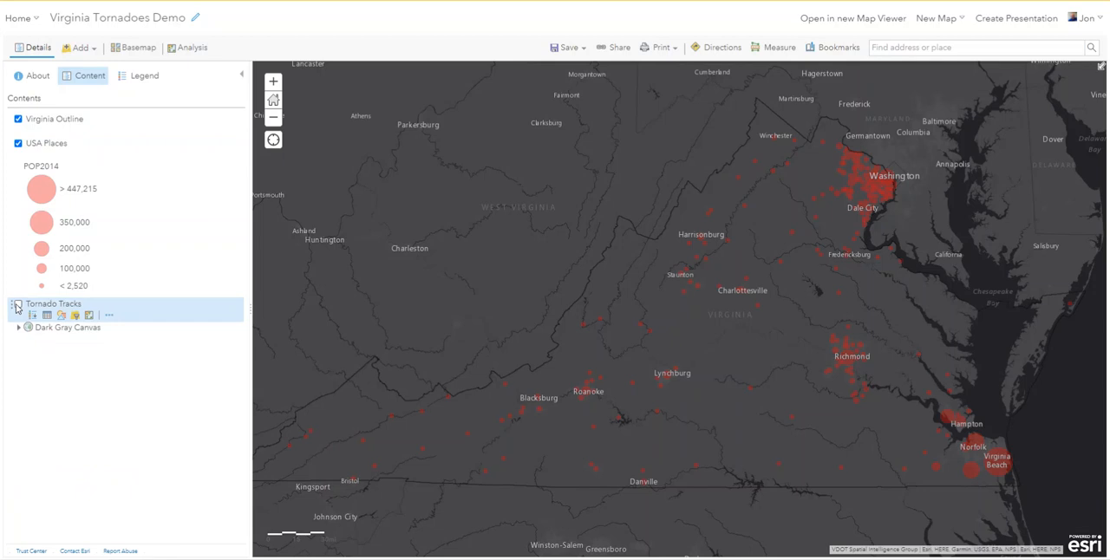
{"action": "left_click", "coordinate": [18, 305]}
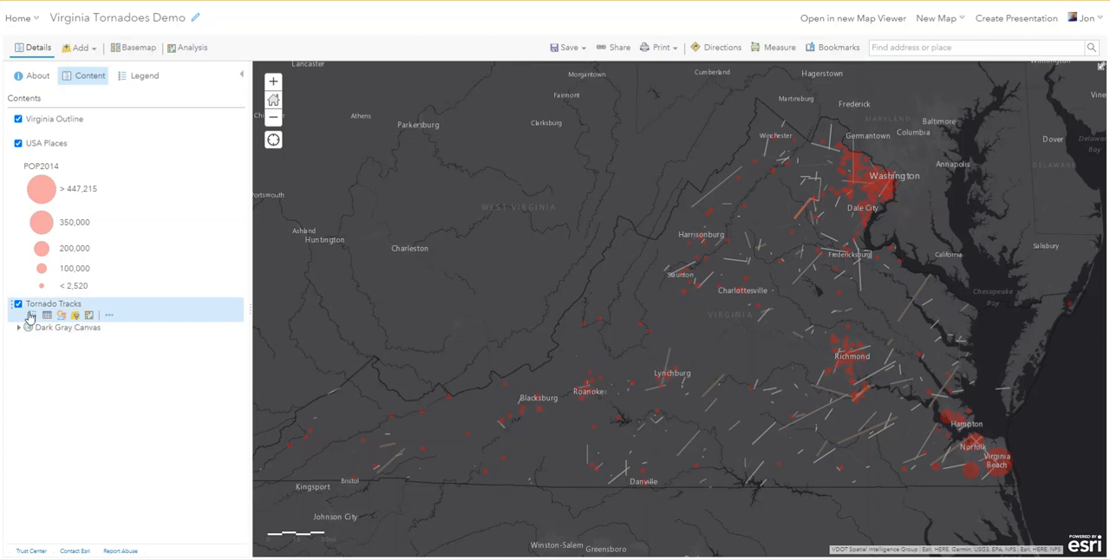
{"action": "left_click", "coordinate": [33, 318]}
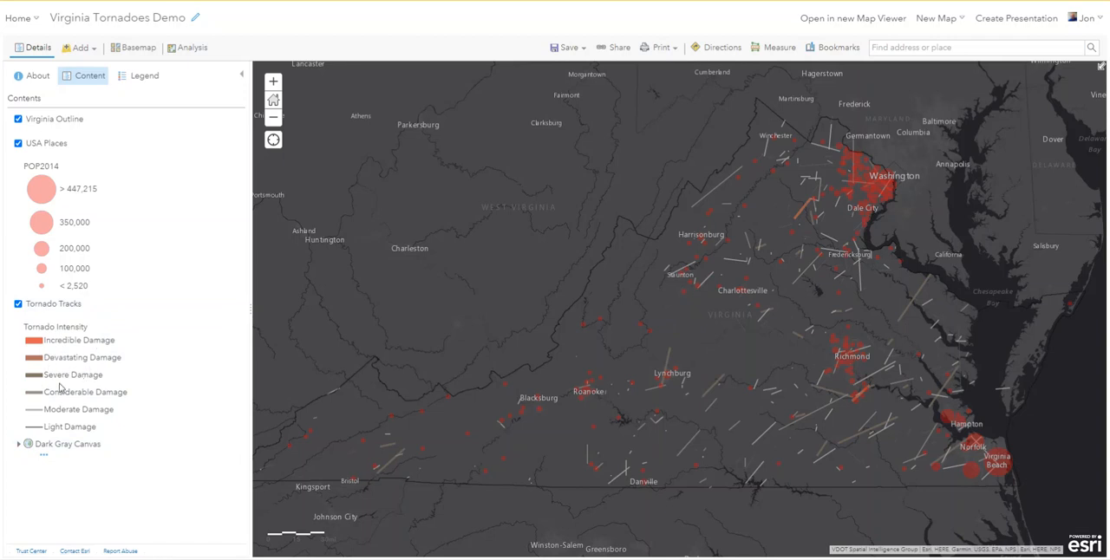
{"action": "mouse_move", "coordinate": [66, 428]}
Check the table questions in the assignment PDF in Adobe Acrobat Reader, then open the Tornado Tracks attribute table and enlarge it over the map.
{"action": "key", "text": "alt+Tab"}
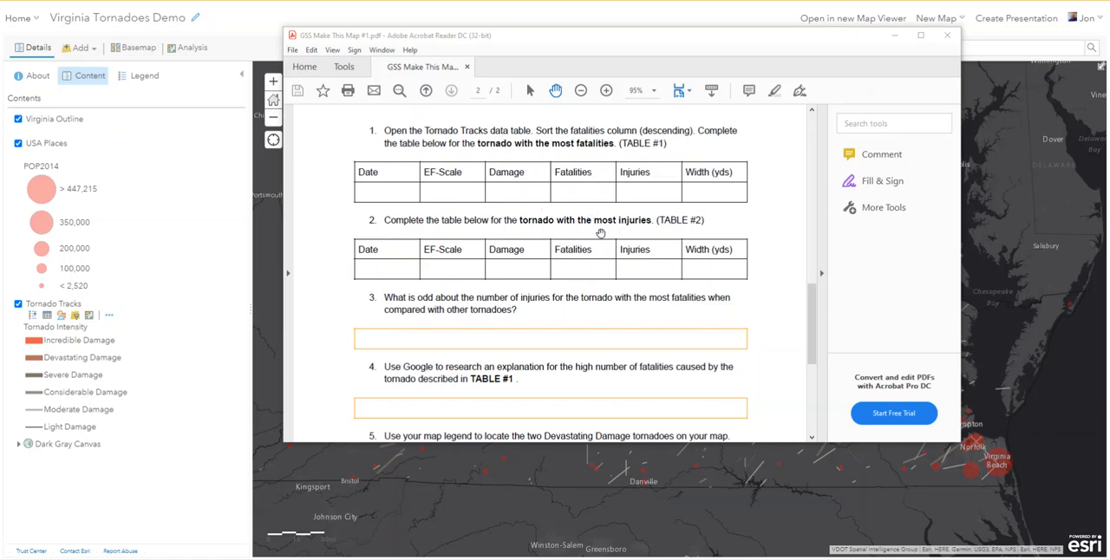
{"action": "left_click_drag", "start_coordinate": [558, 45], "coordinate": [1108, 130]}
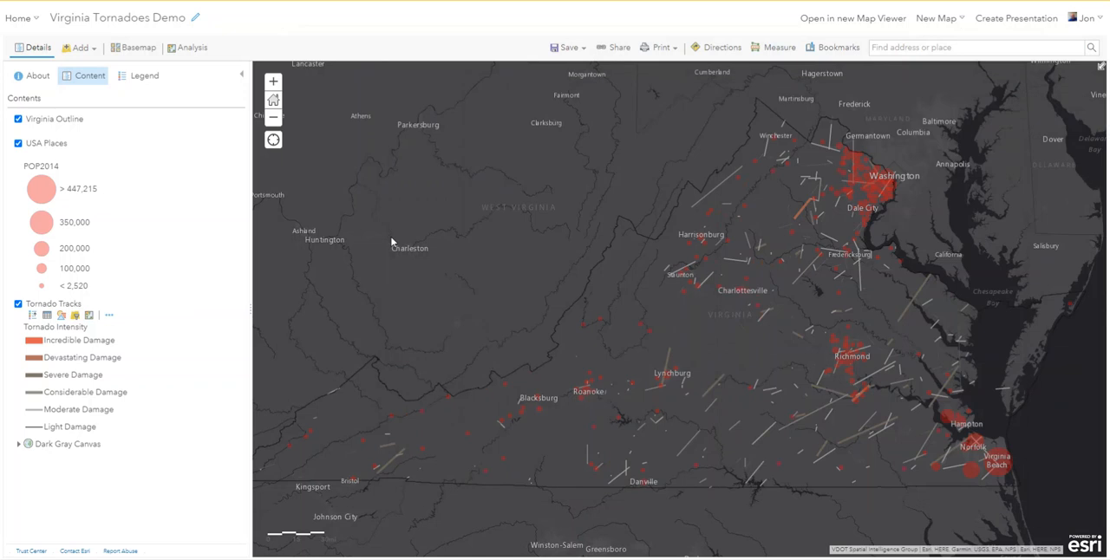
{"action": "left_click", "coordinate": [47, 316]}
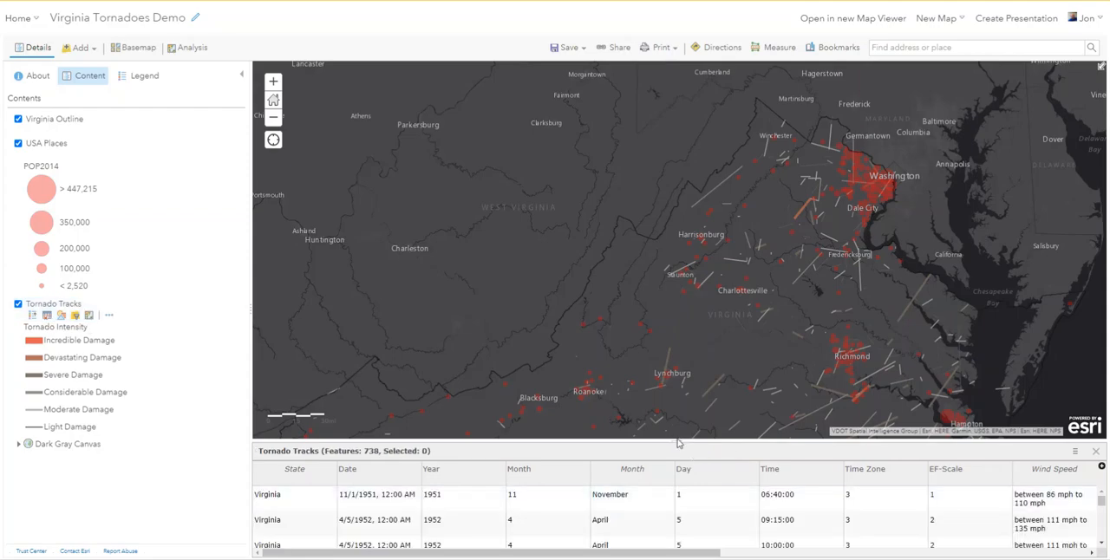
{"action": "left_click_drag", "start_coordinate": [676, 441], "coordinate": [645, 160]}
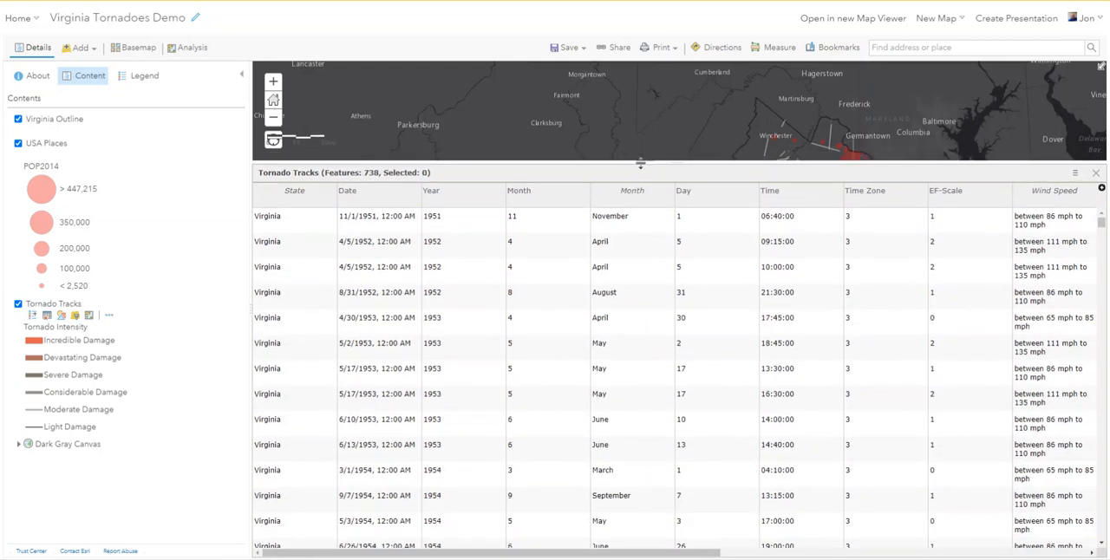
Sort the Tornado Tracks table by Fatalities in descending order and review the damage, fatalities, injuries and width columns.
{"action": "left_click_drag", "start_coordinate": [590, 553], "coordinate": [932, 552]}
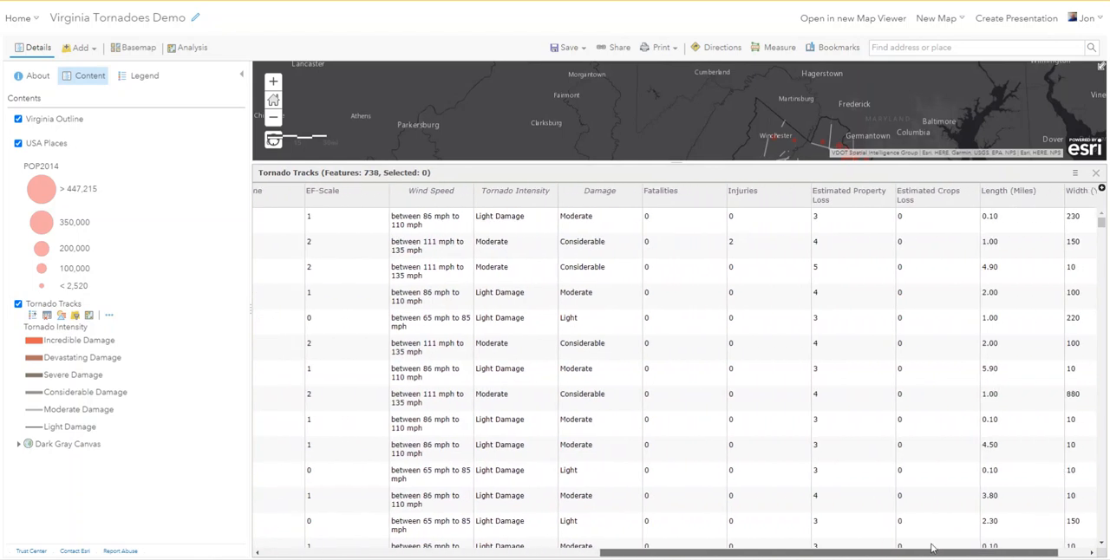
{"action": "left_click", "coordinate": [661, 192]}
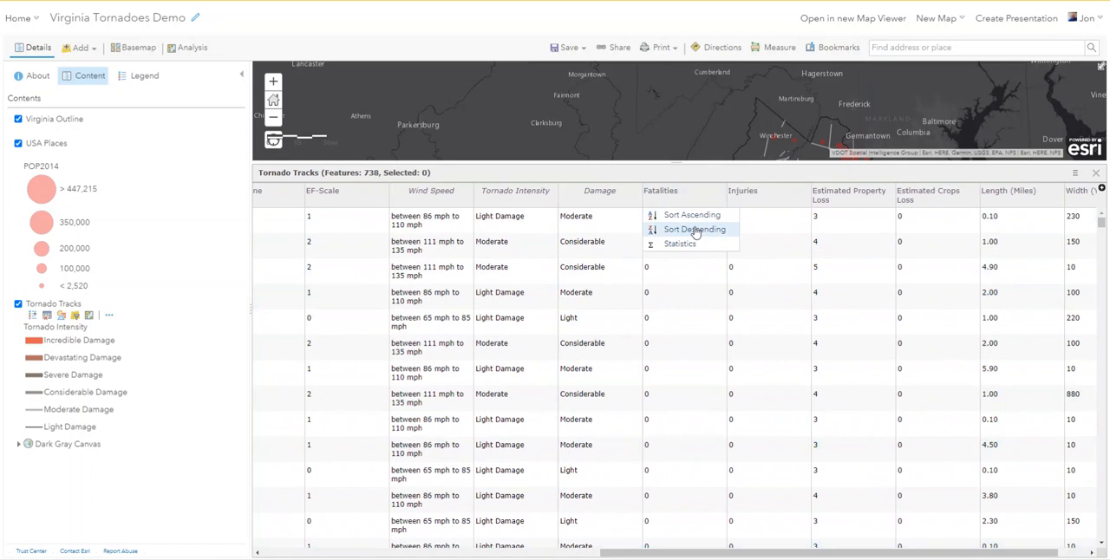
{"action": "left_click", "coordinate": [697, 230]}
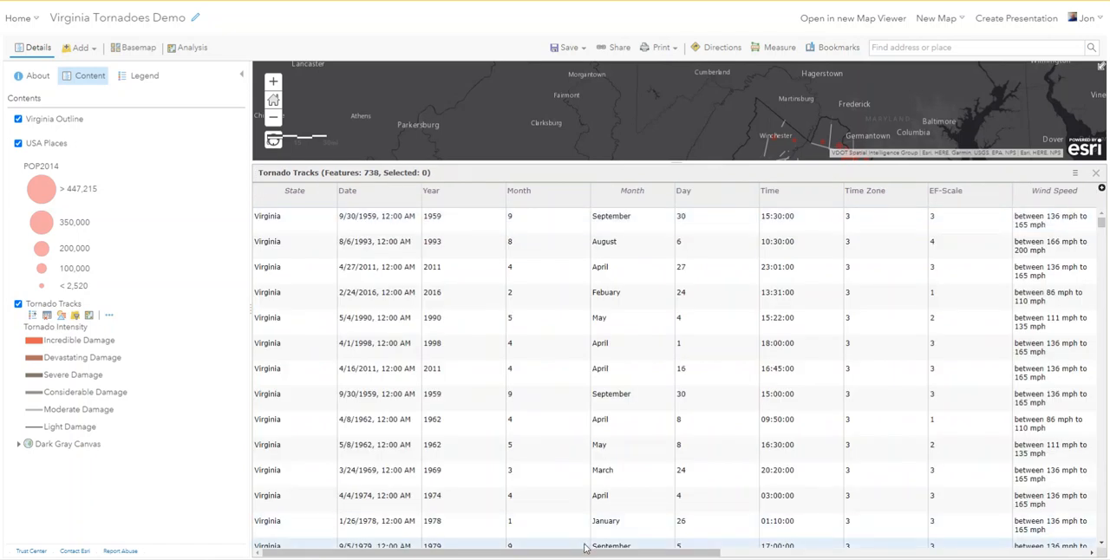
{"action": "left_click_drag", "start_coordinate": [586, 553], "coordinate": [928, 524]}
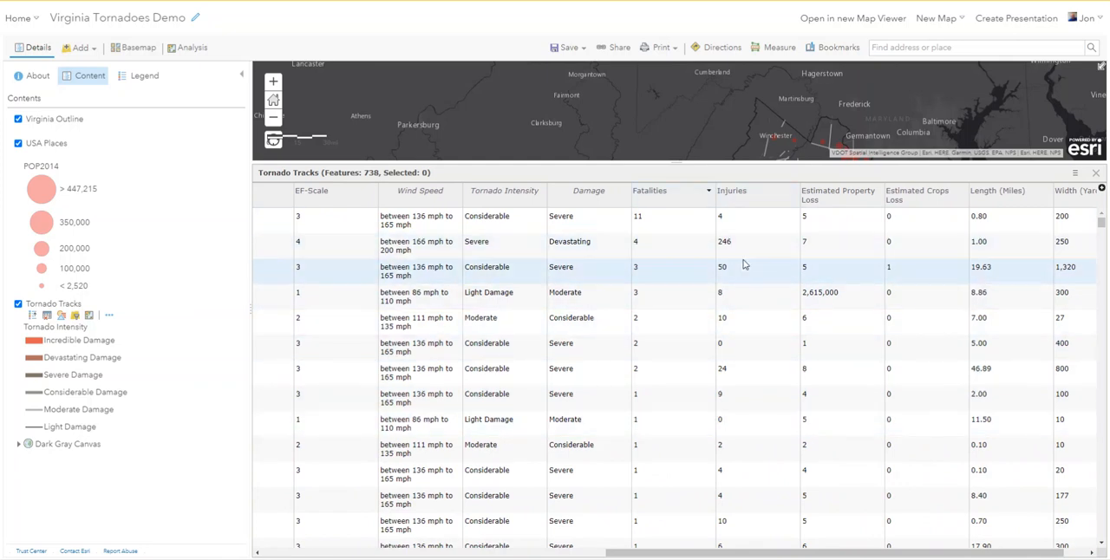
Sort the Tornado Tracks table by Injuries in descending order and bring the Injuries column into view.
{"action": "left_click", "coordinate": [766, 203]}
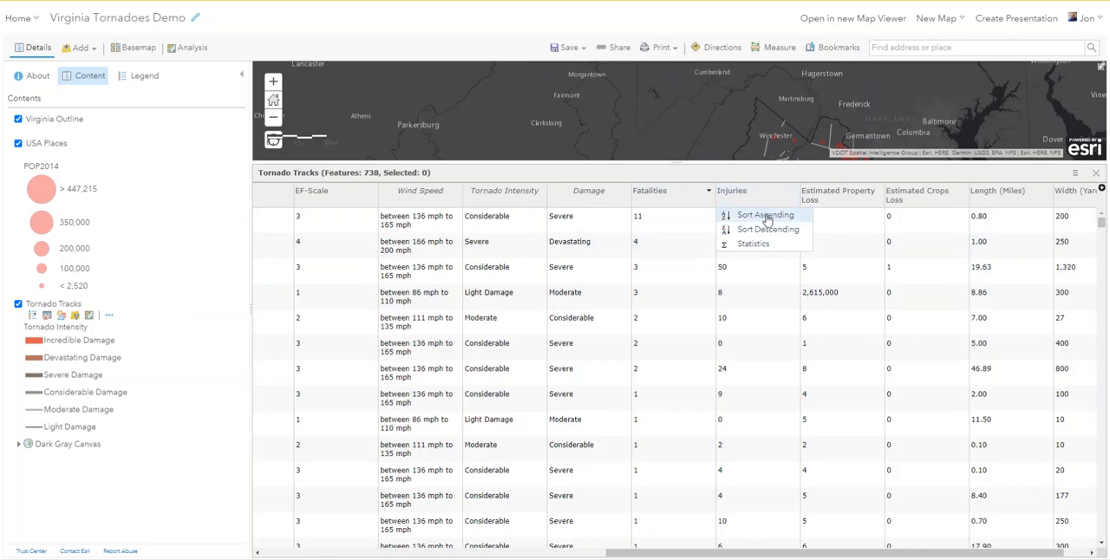
{"action": "left_click", "coordinate": [770, 230]}
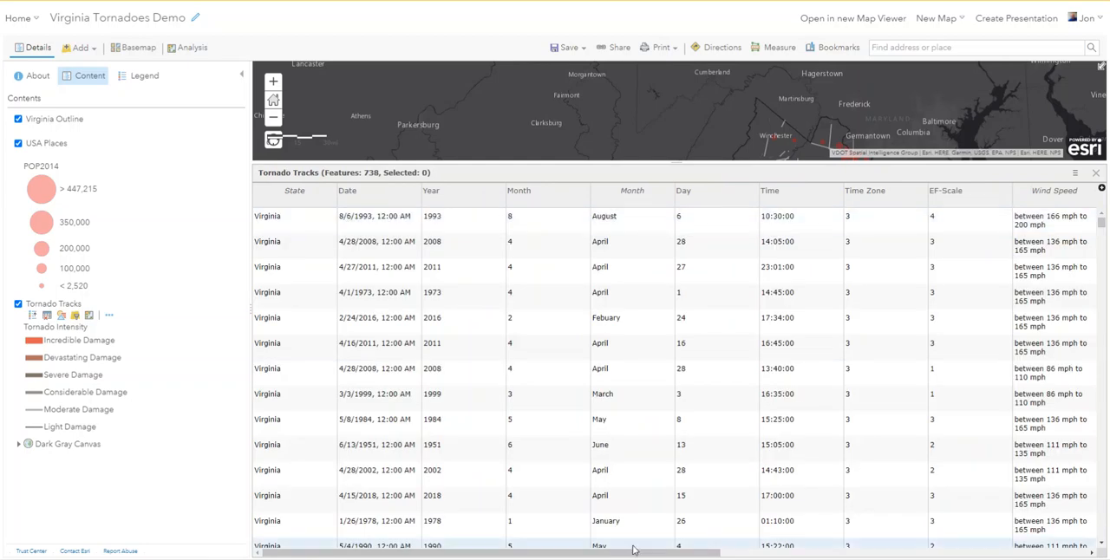
{"action": "left_click_drag", "start_coordinate": [641, 553], "coordinate": [916, 530]}
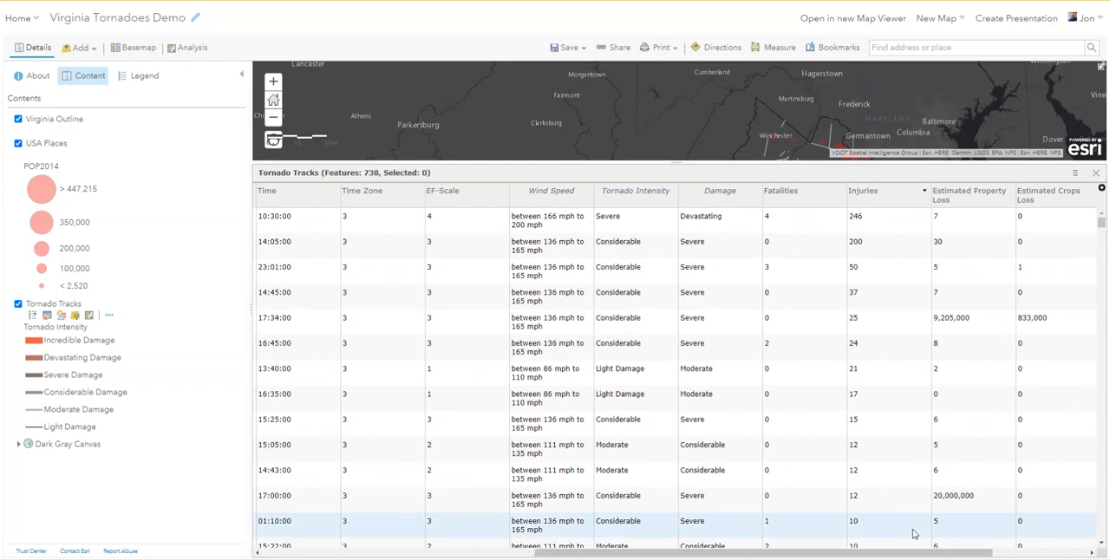